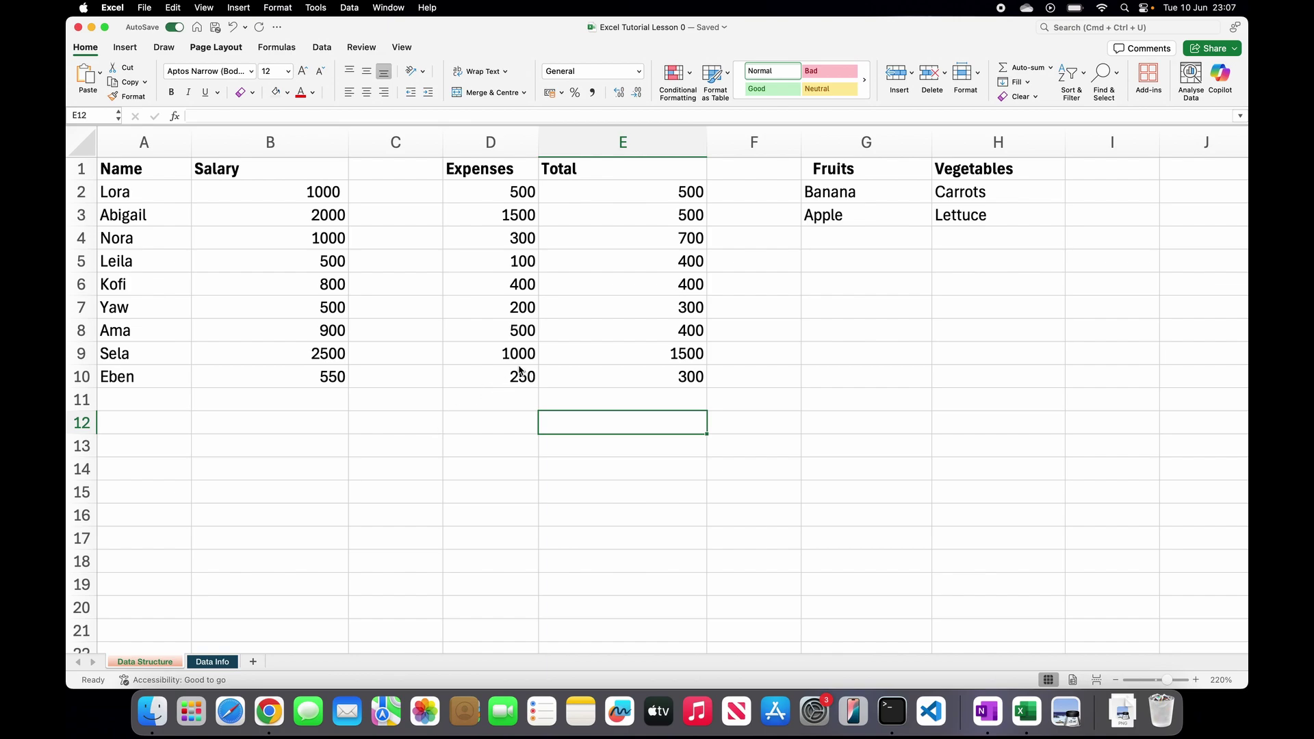
Hide the gridlines on the Data Structure sheet and check how empty cells look without them
click(444, 454)
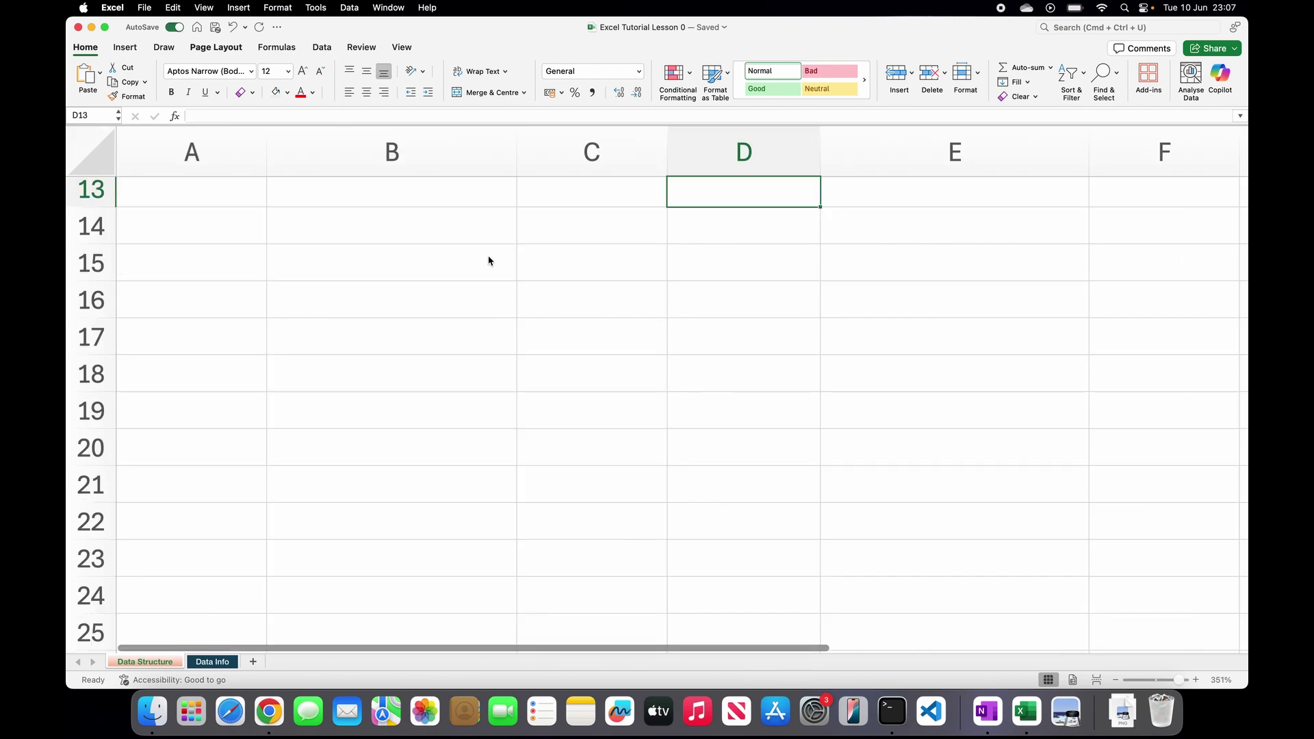
click(513, 276)
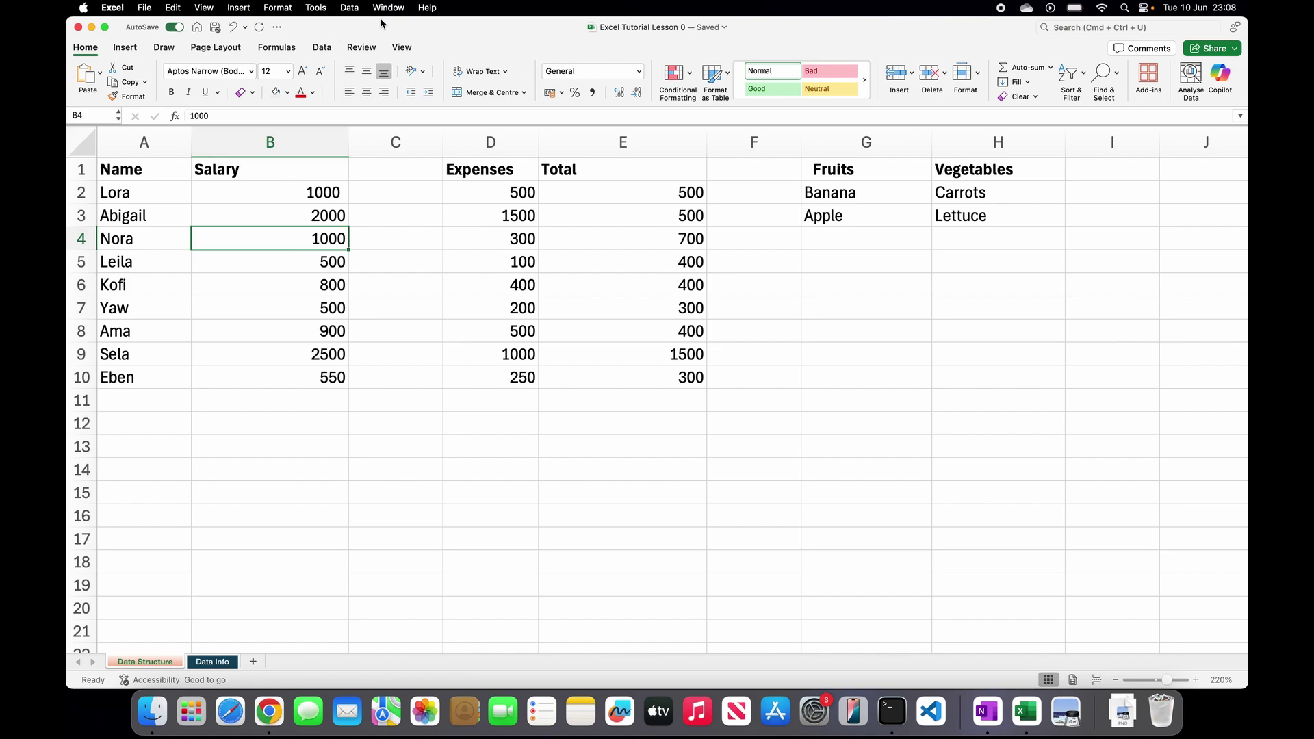
click(403, 50)
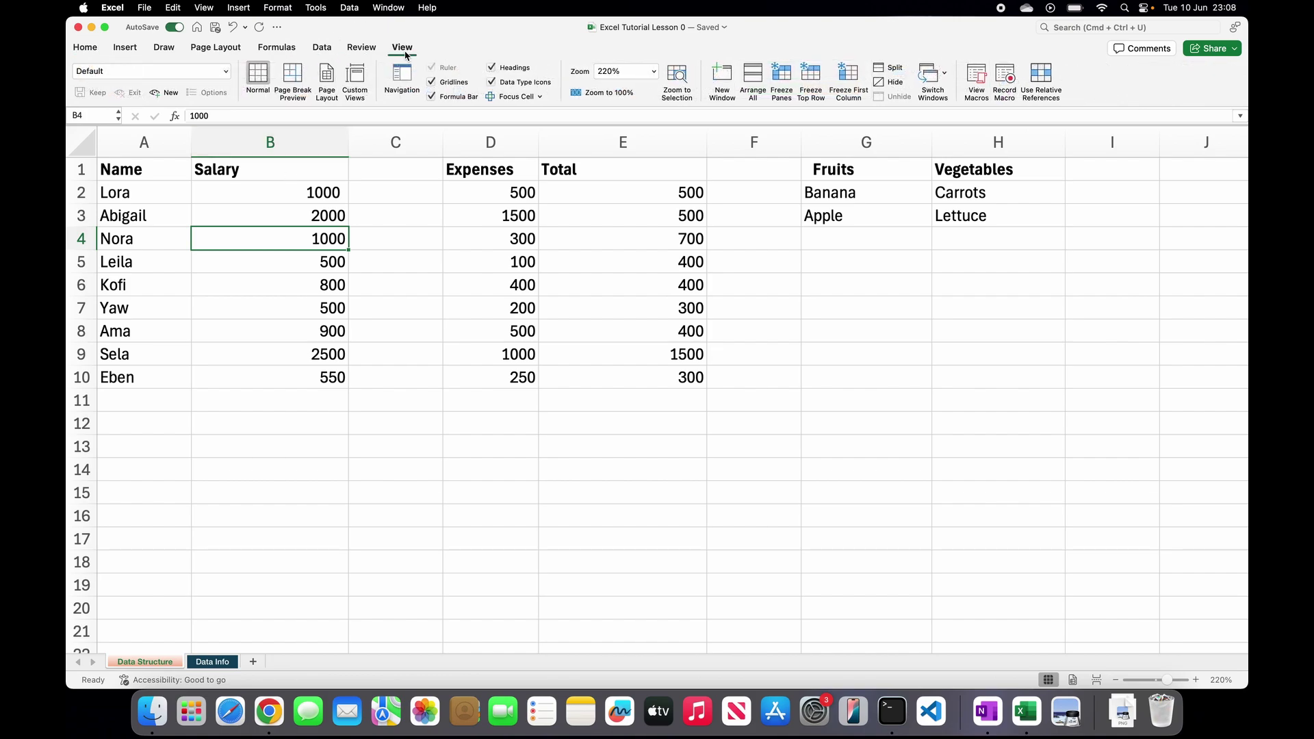
click(431, 83)
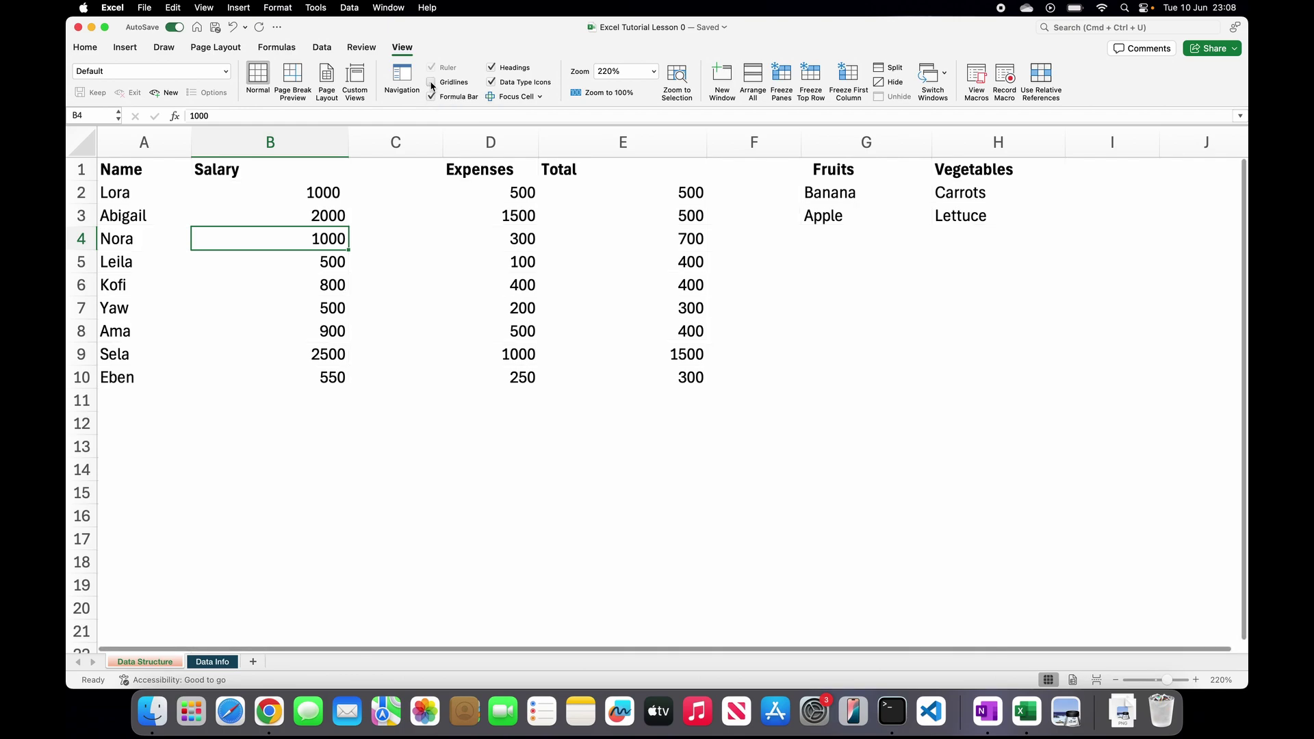
click(394, 466)
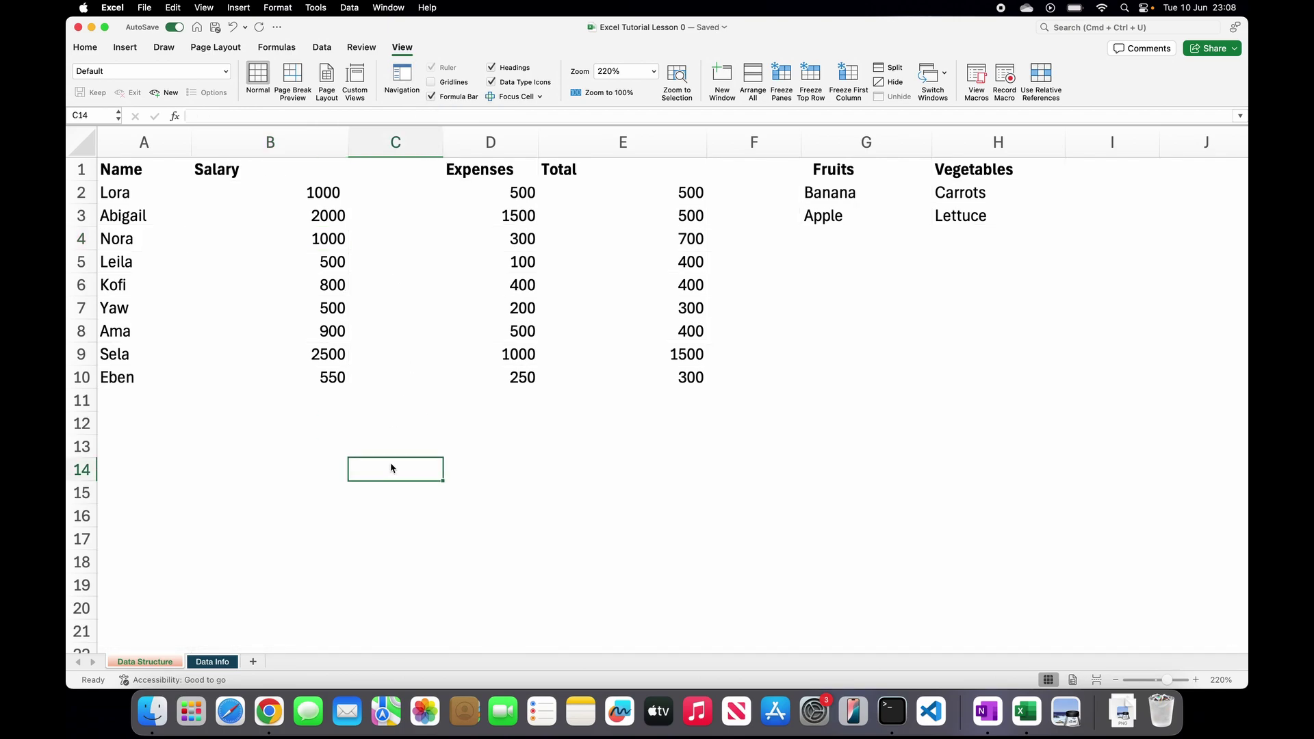
click(547, 454)
click(780, 430)
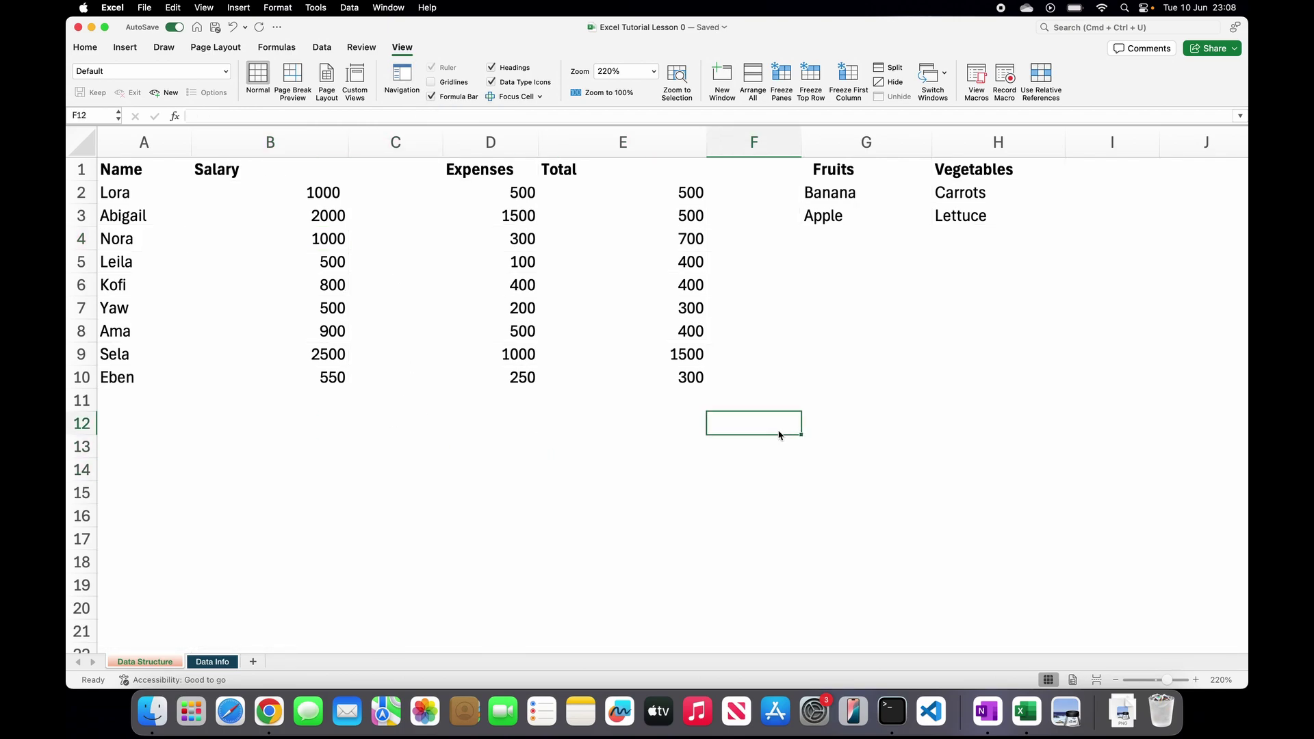
click(890, 418)
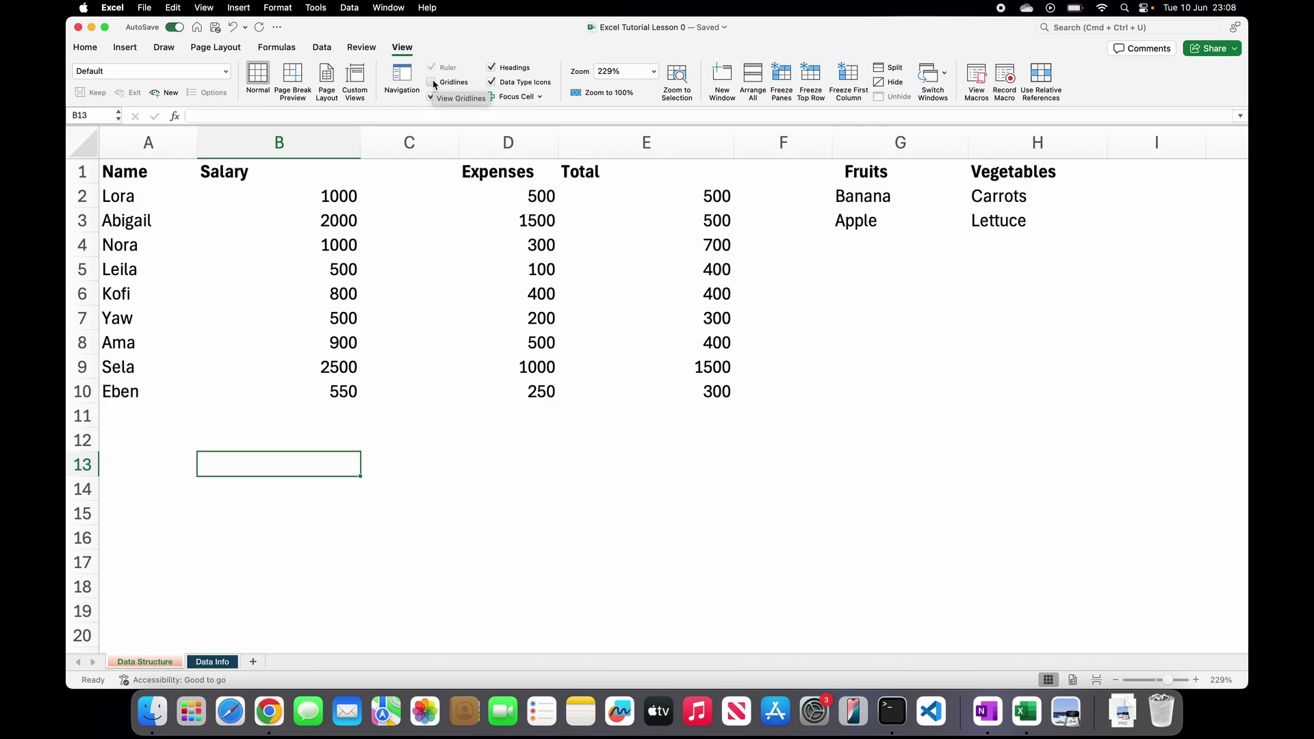
Show the gridlines on the Data Structure sheet again
click(432, 82)
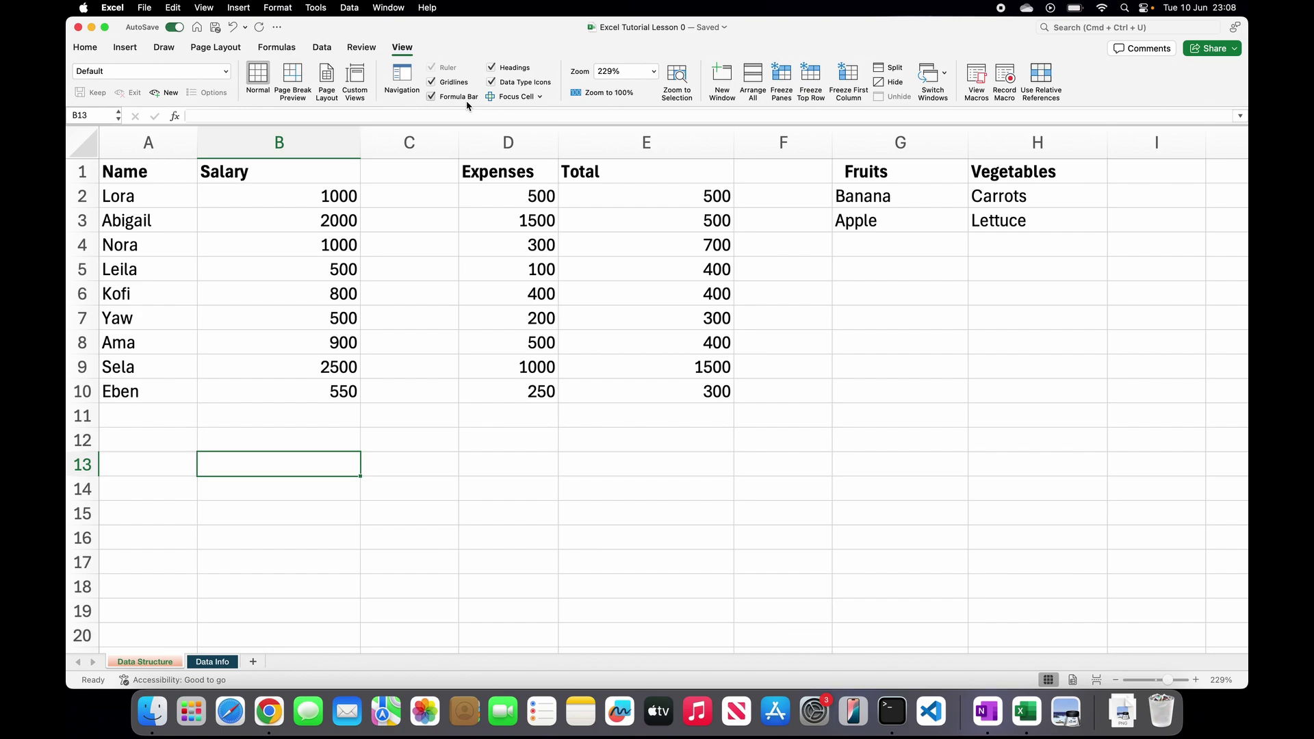
click(431, 83)
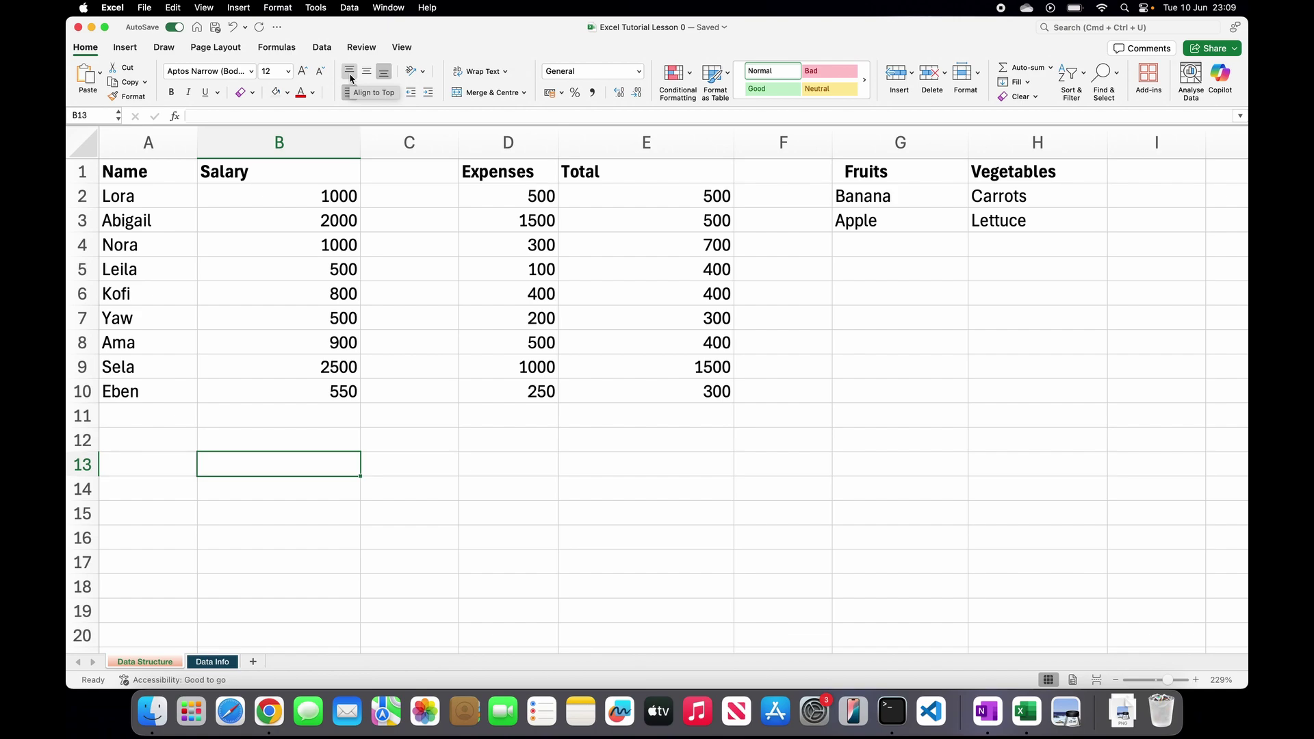
click(719, 196)
click(800, 202)
click(875, 204)
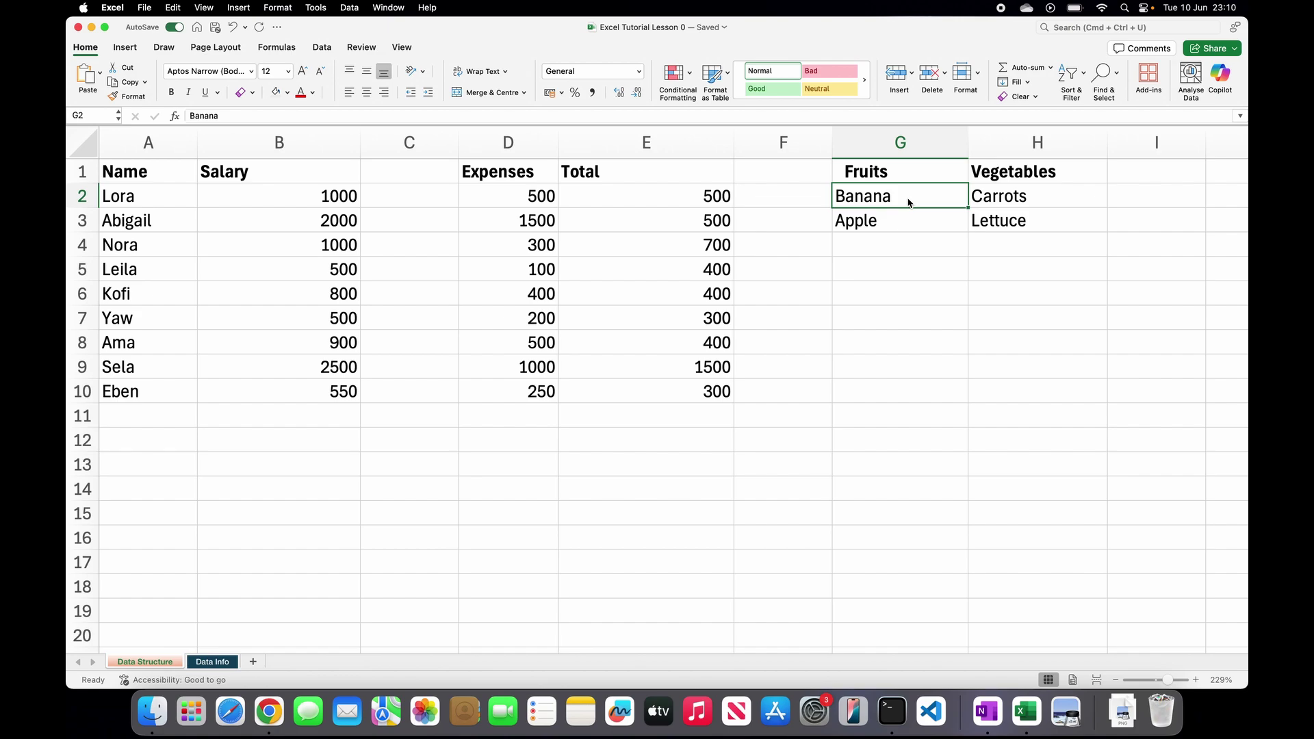
click(649, 202)
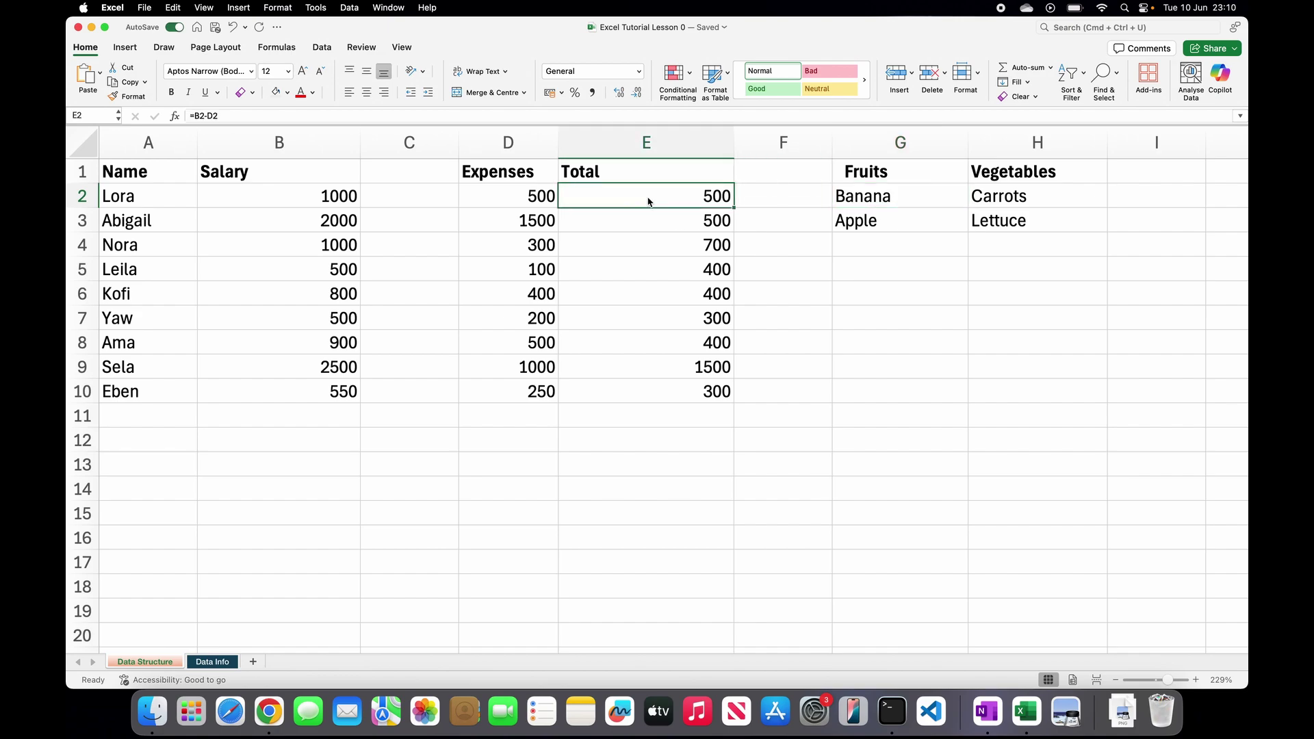
click(521, 199)
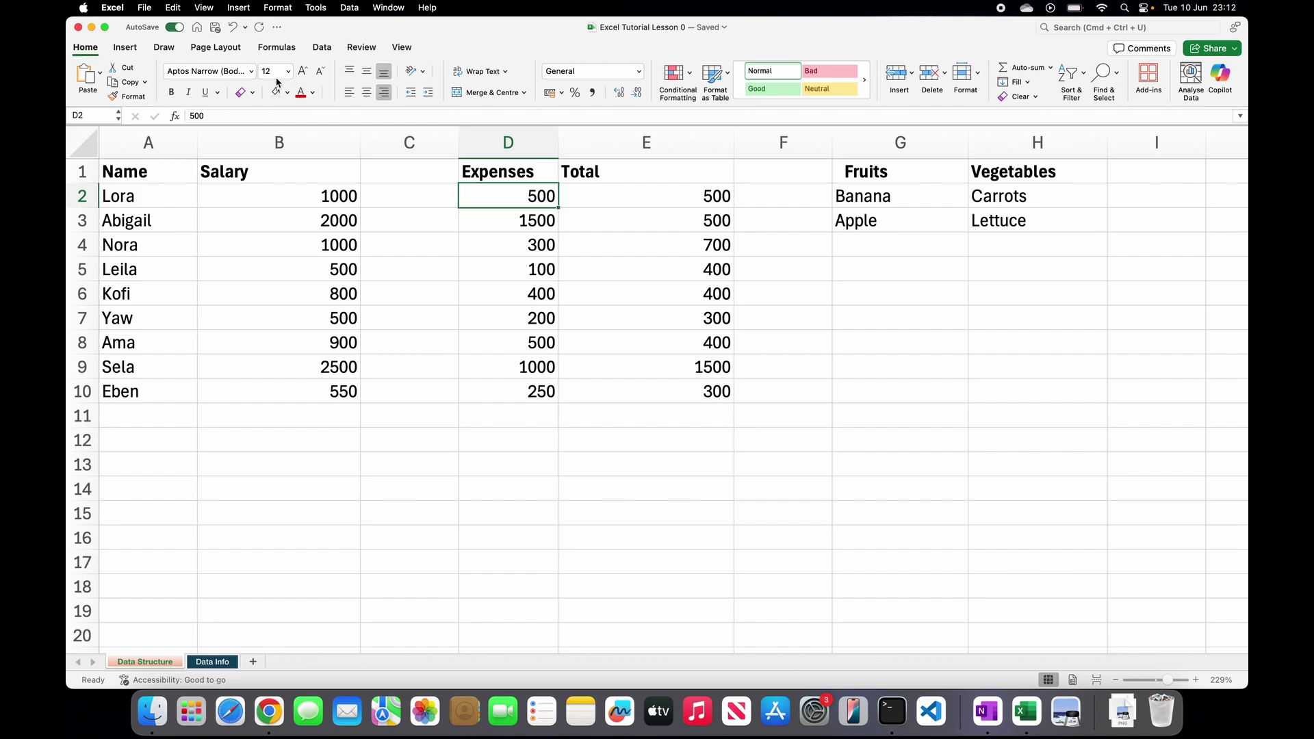
Enter Strawberry in cell B11 below the salaries and left-align it
click(359, 203)
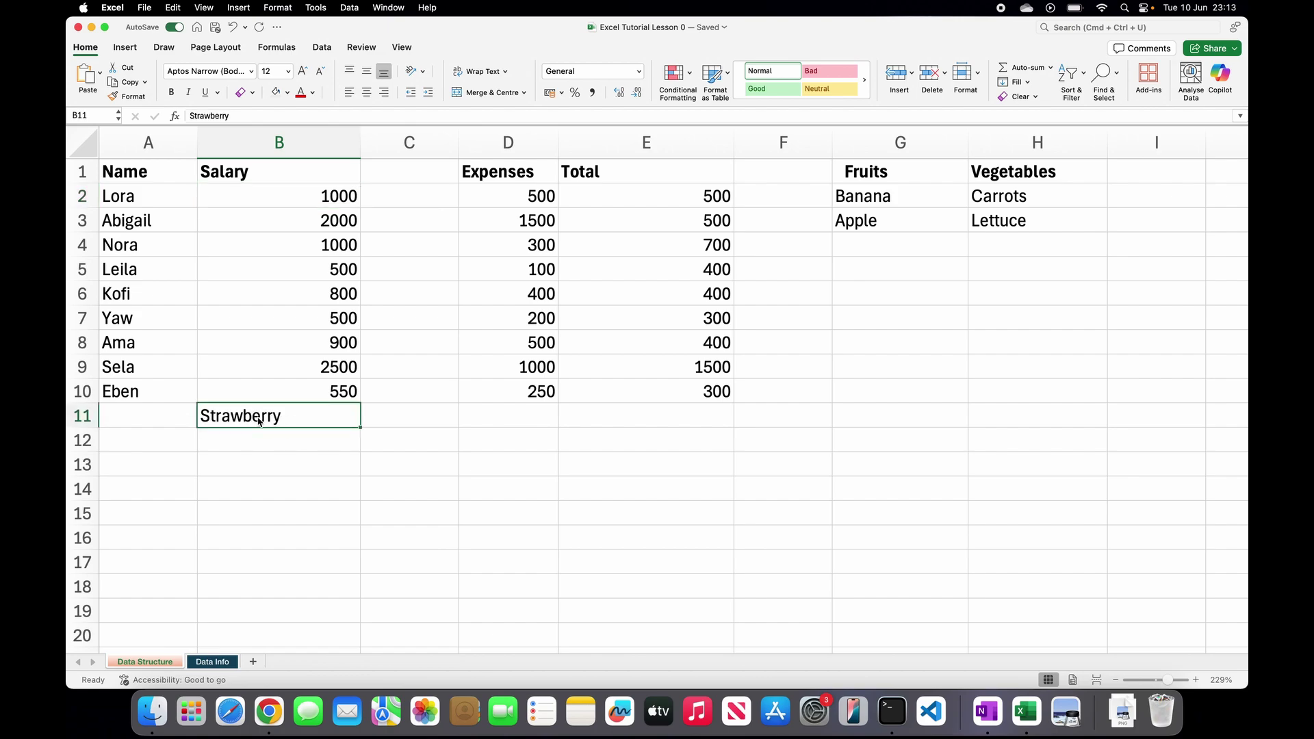
click(350, 94)
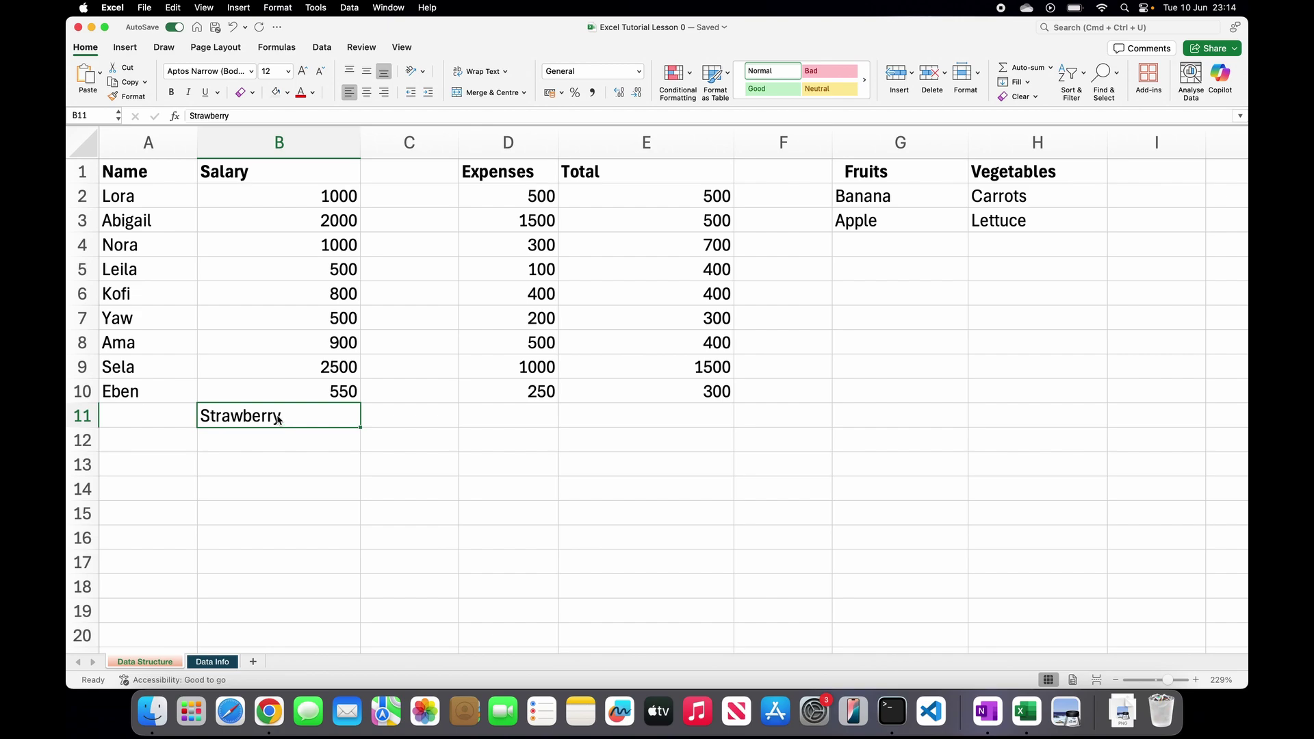
Left-align all the salary values in B2:B10
click(249, 391)
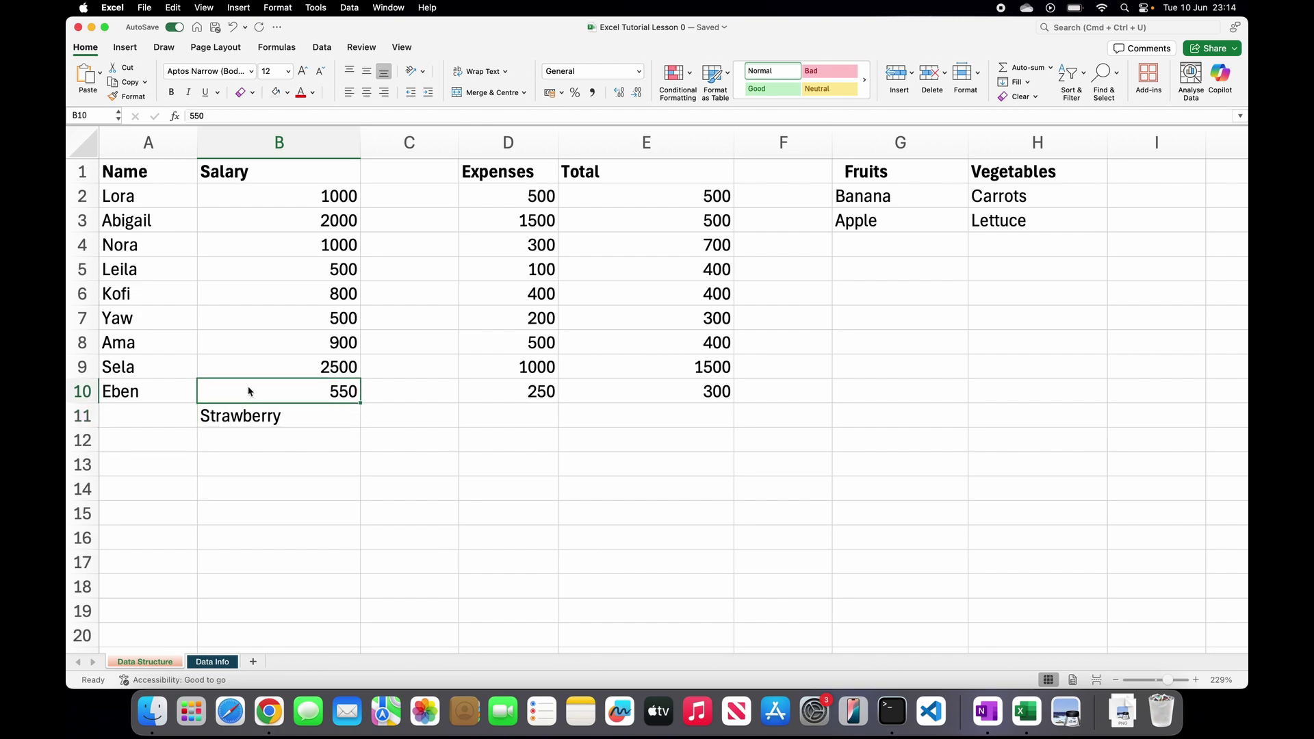
click(350, 94)
click(212, 371)
click(350, 94)
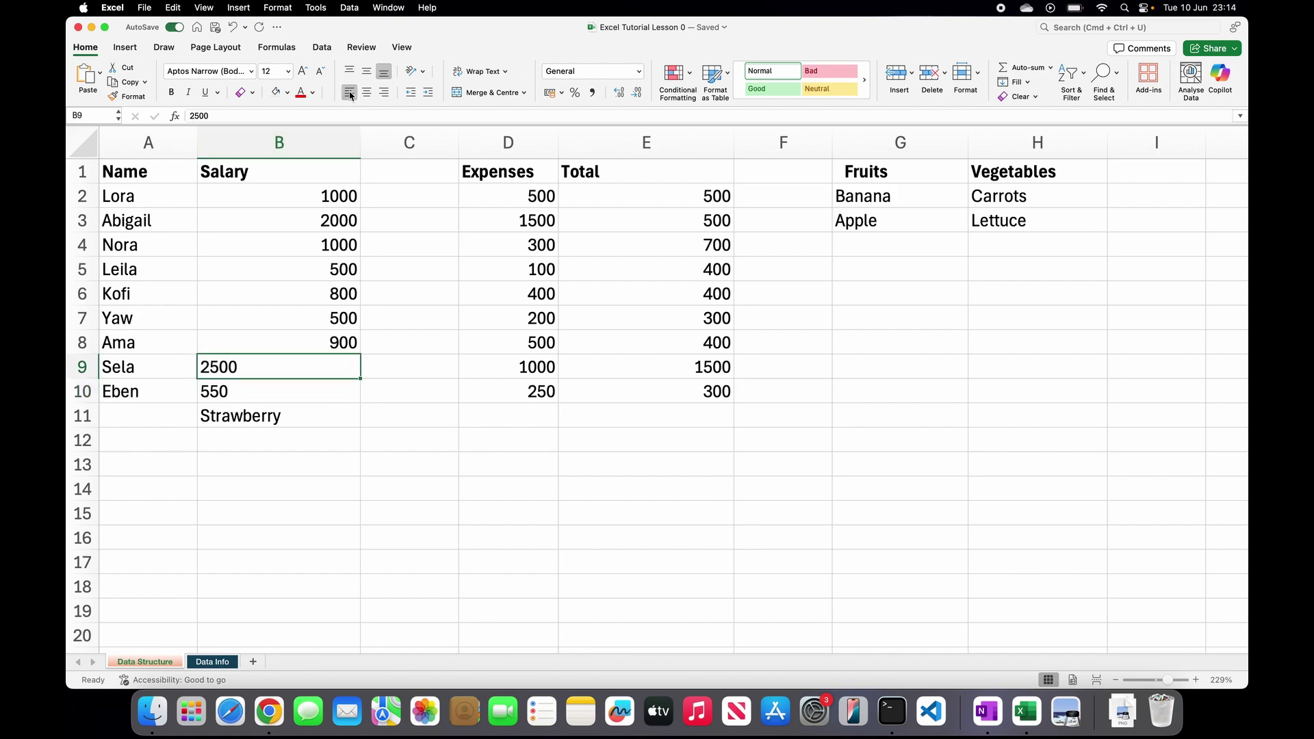
click(287, 337)
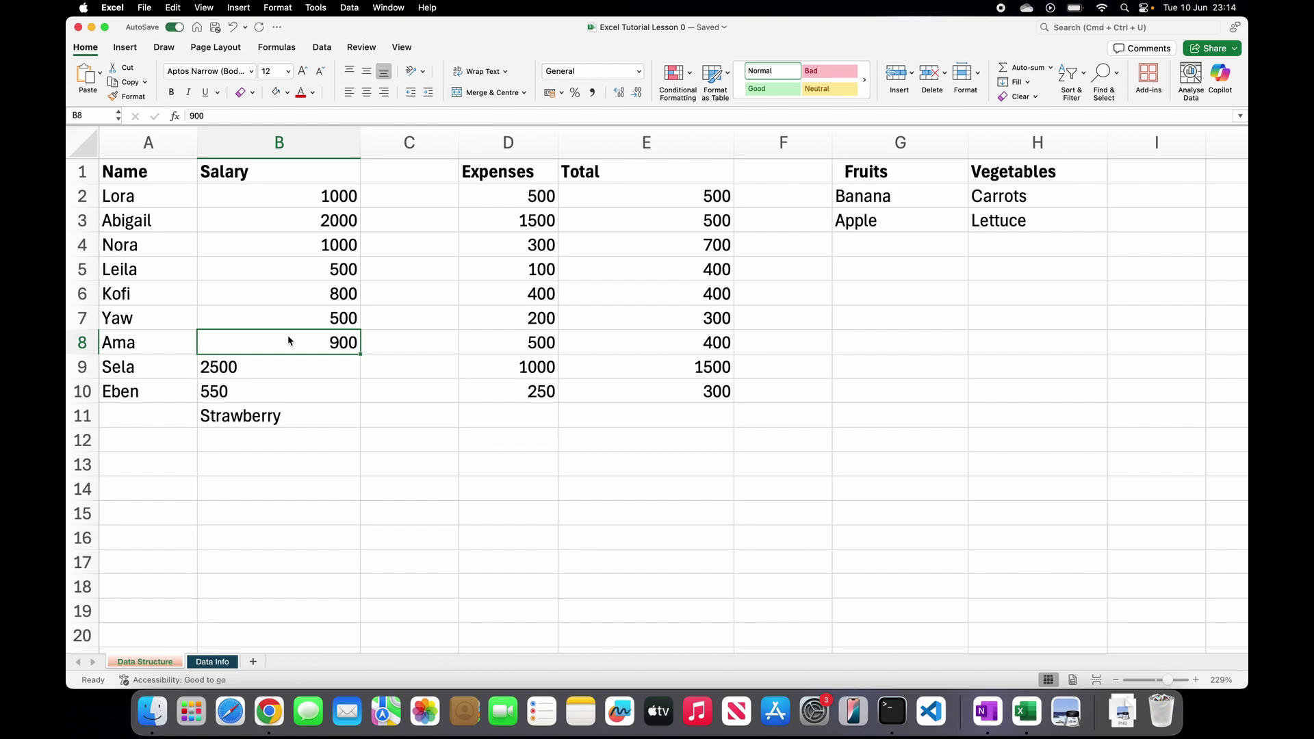
drag(288, 340, 299, 198)
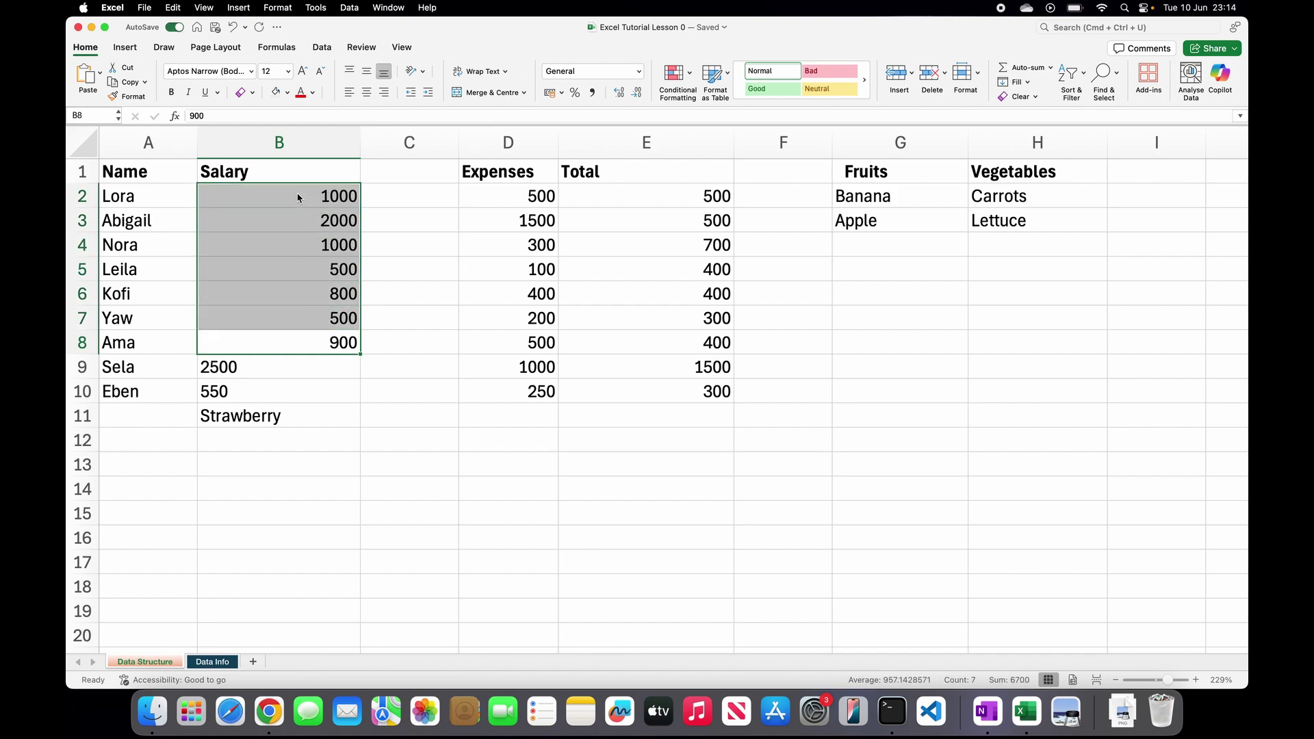
click(349, 95)
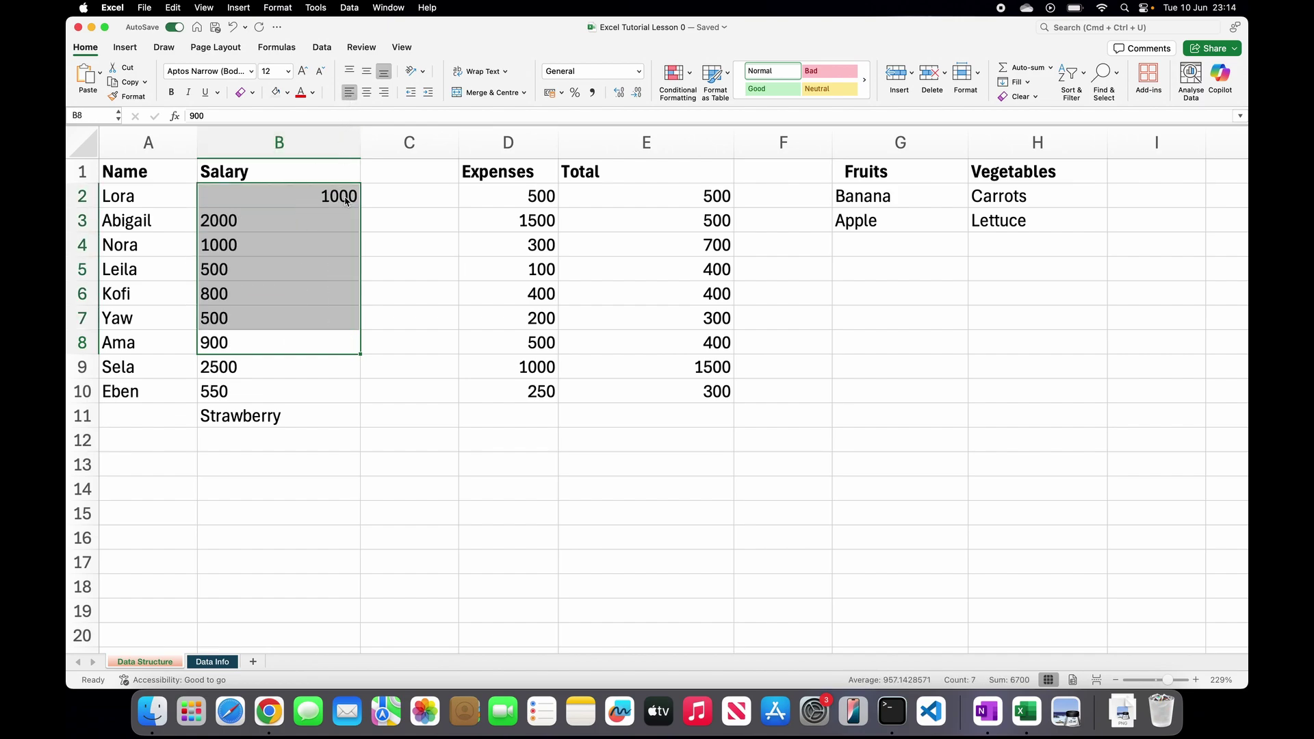
click(315, 198)
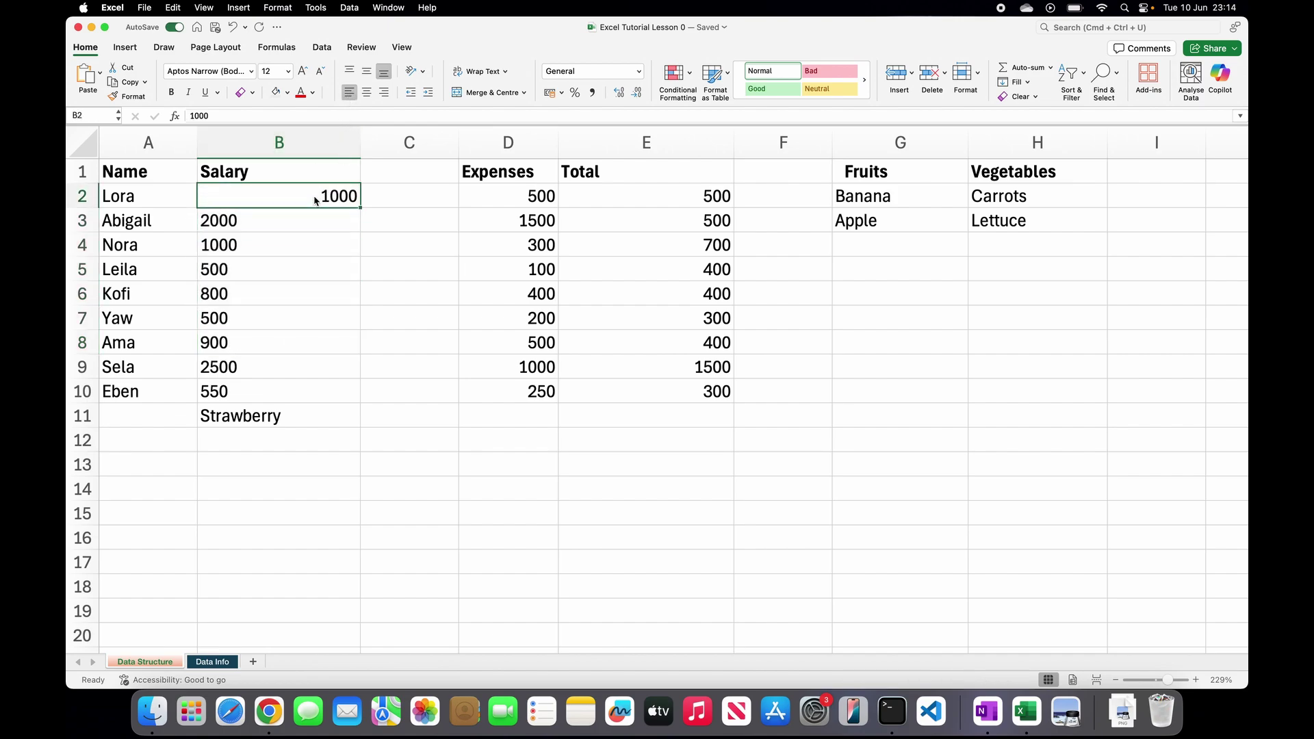
click(349, 92)
click(264, 221)
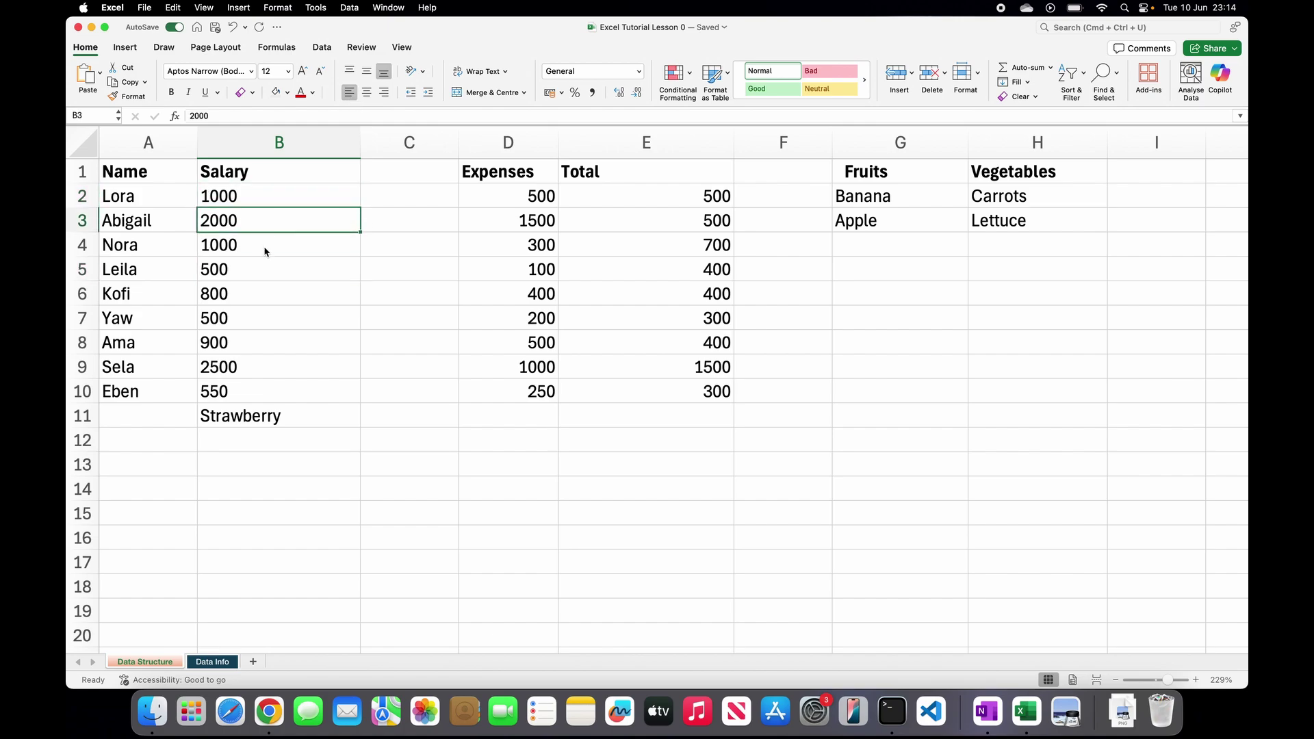
click(266, 252)
click(265, 278)
Centre the entries in B2:B11, the expenses in D2:D10 and the totals in E2:E10 horizontally
click(272, 200)
drag(272, 200, 268, 413)
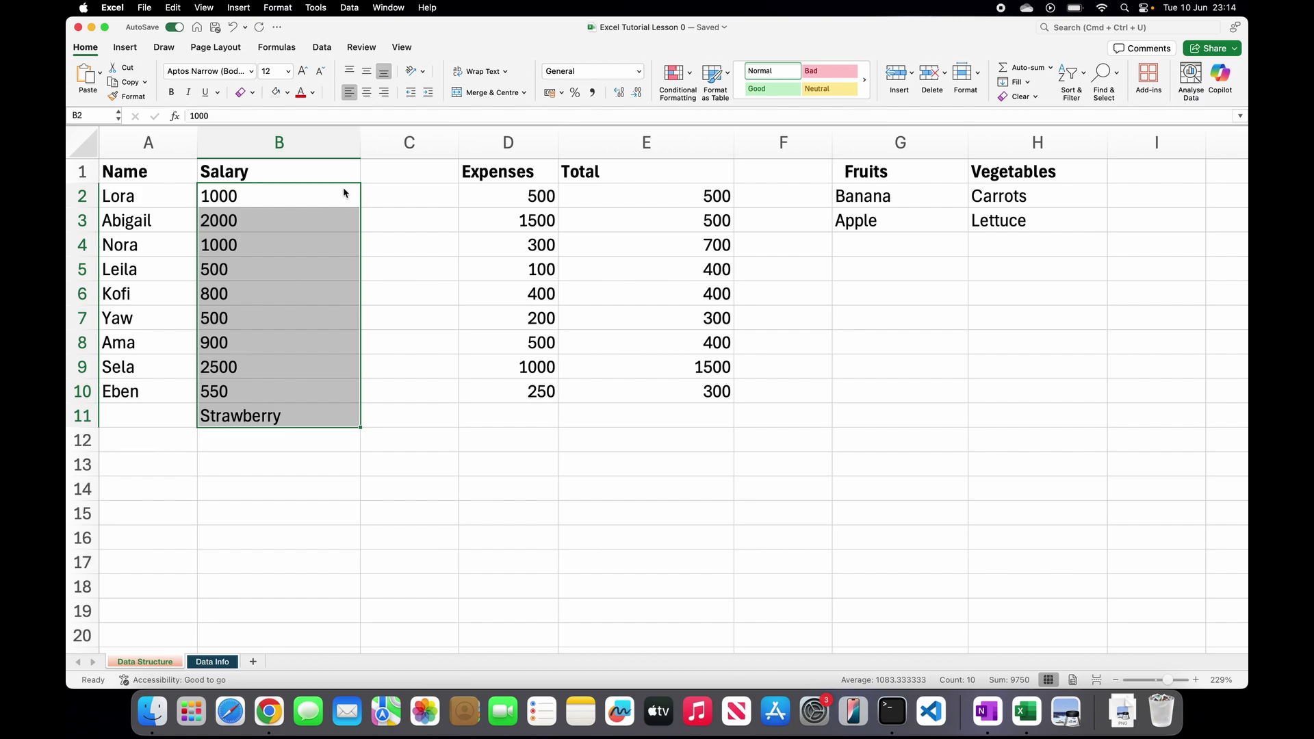
click(369, 94)
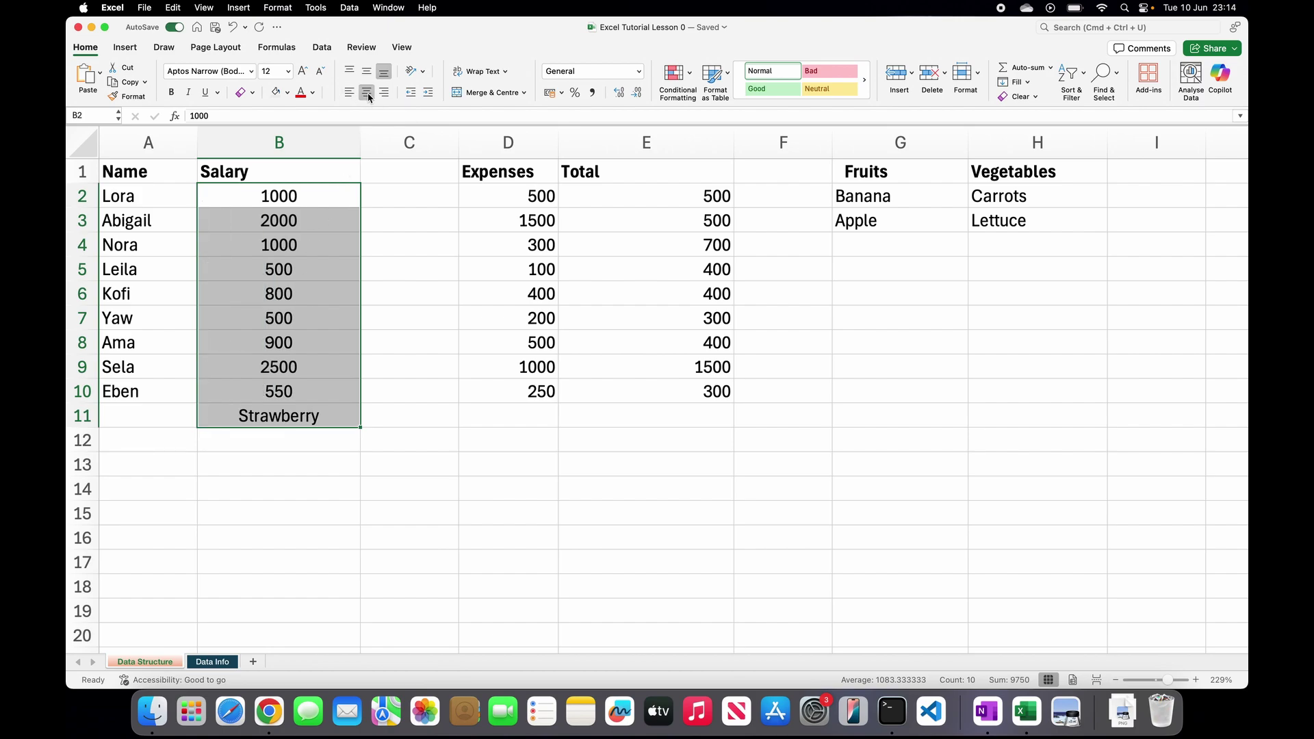
click(520, 195)
drag(521, 195, 532, 390)
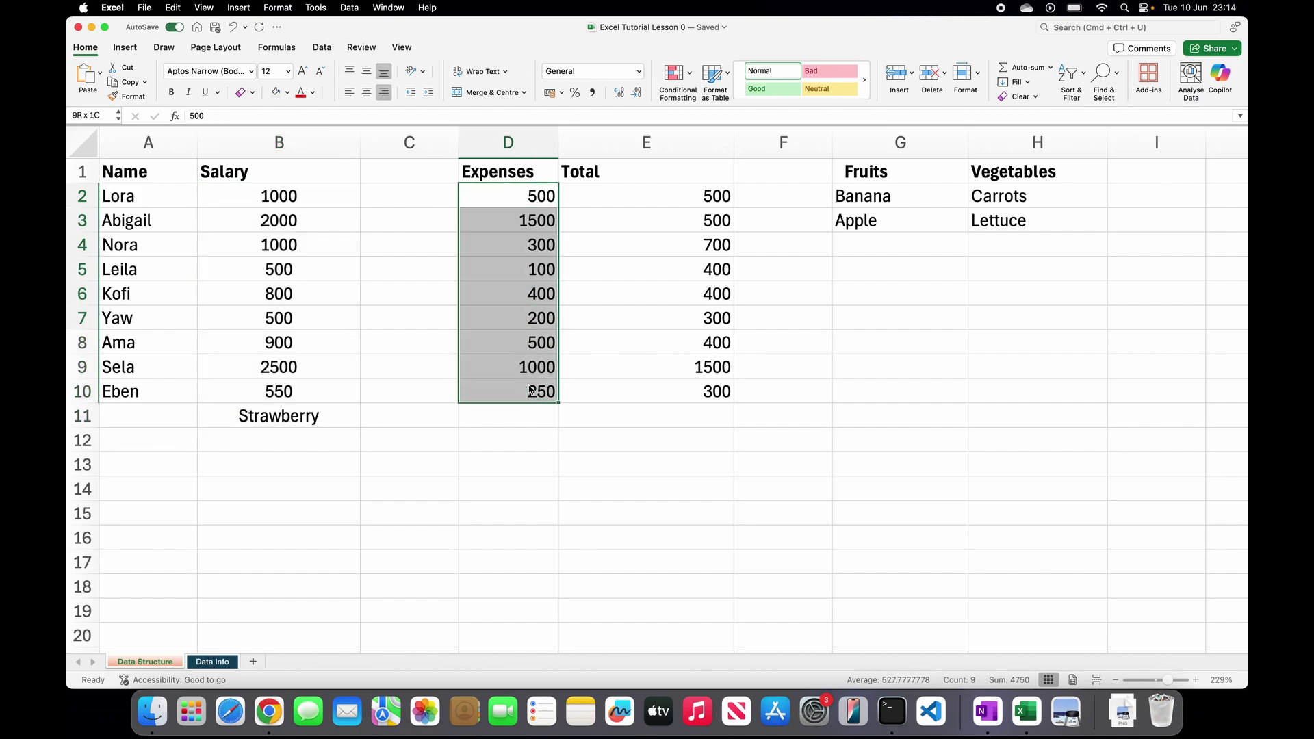
click(367, 94)
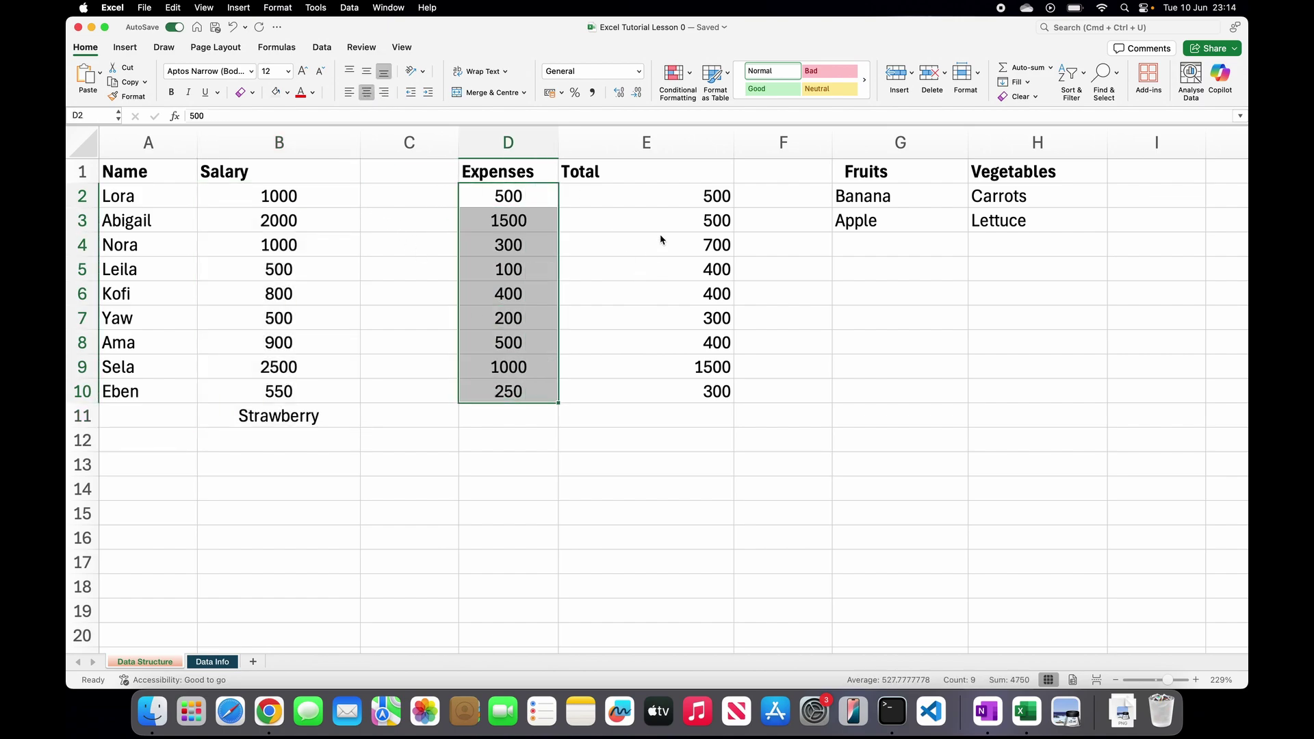
drag(668, 198, 657, 394)
click(368, 94)
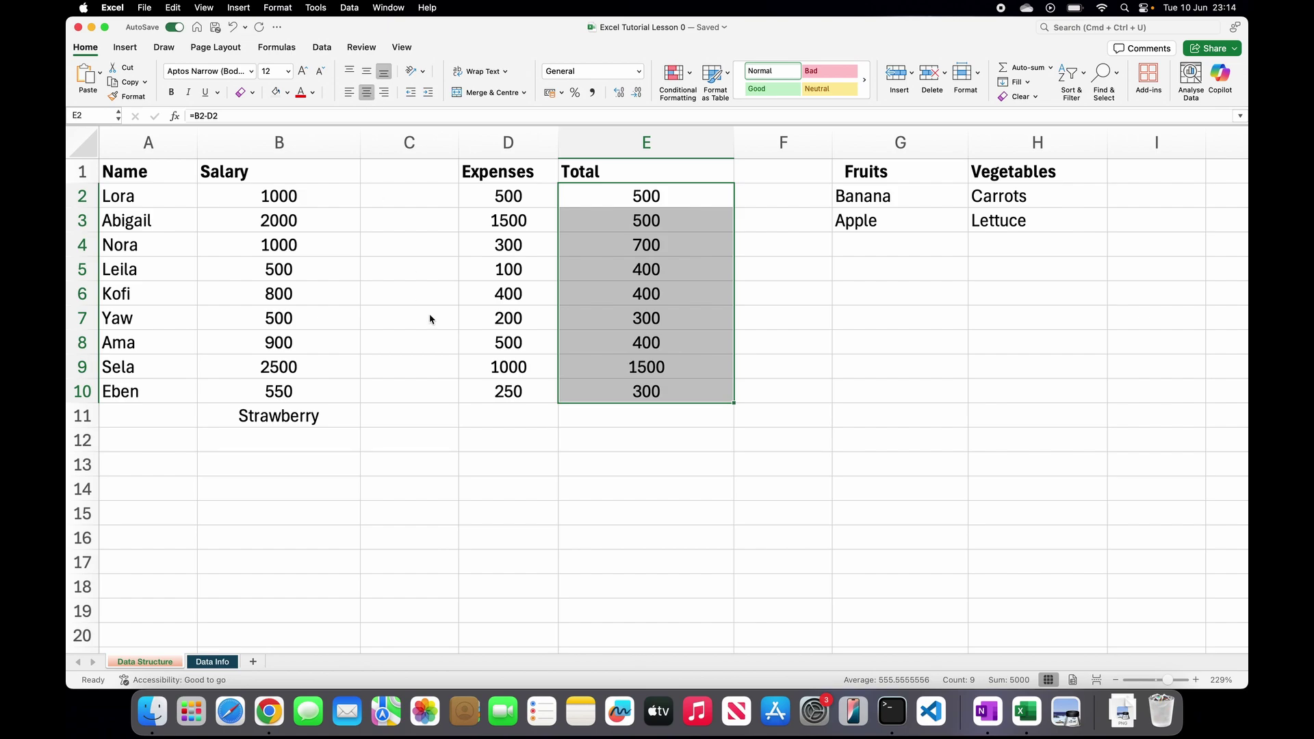
Right-align the entries in B2:B11, the expenses in D2:D10 and the totals in E2:E10
click(346, 206)
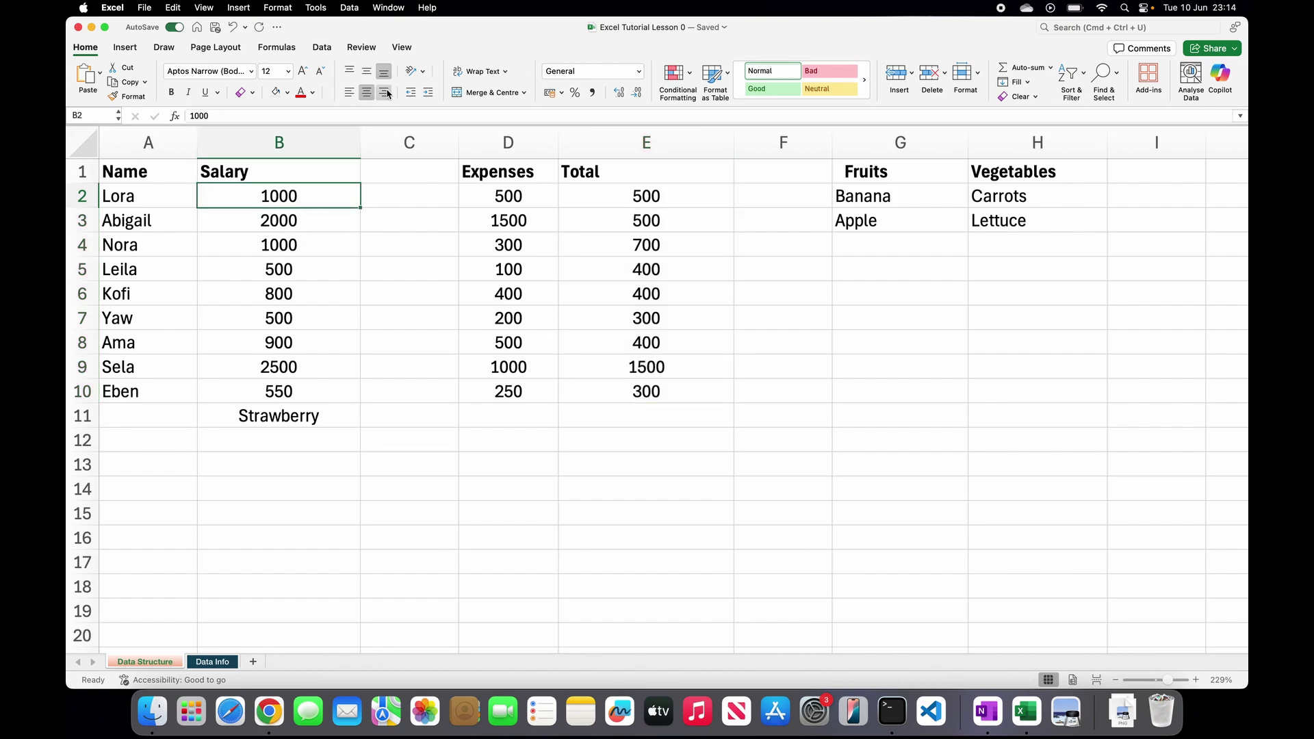
drag(316, 194, 303, 414)
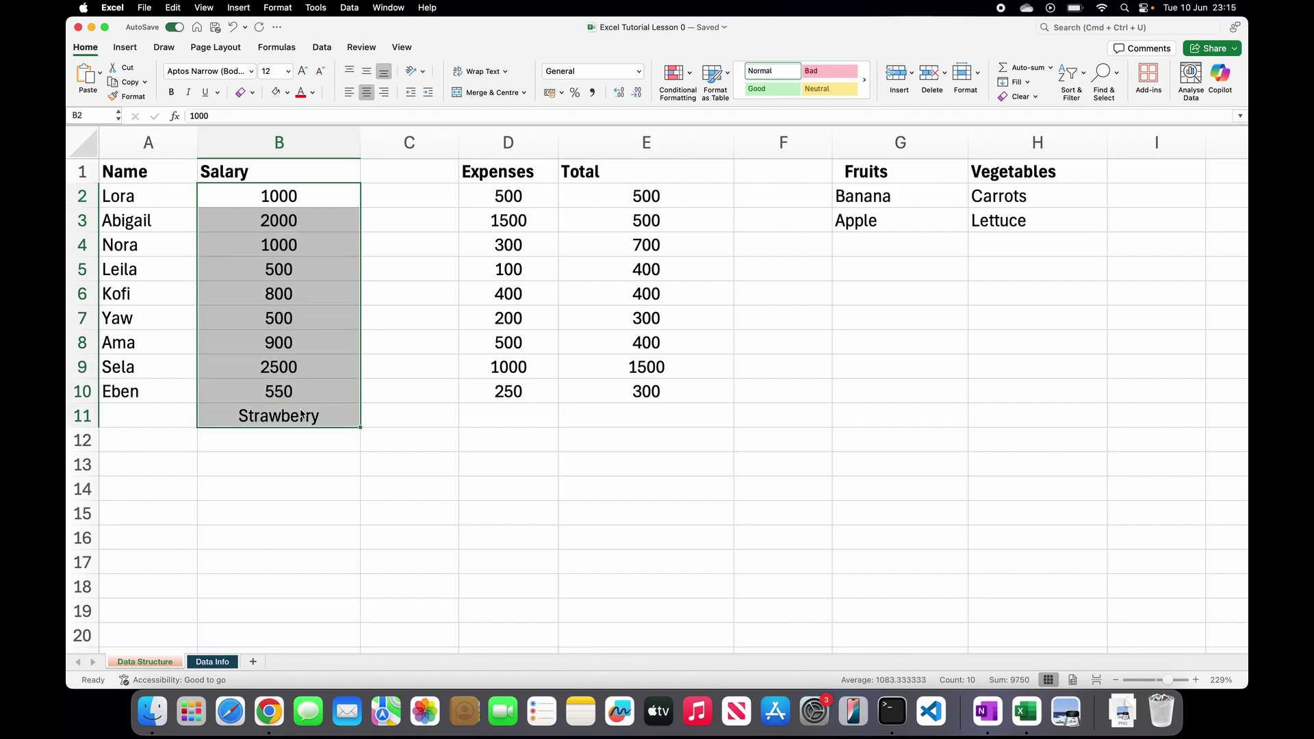
click(385, 92)
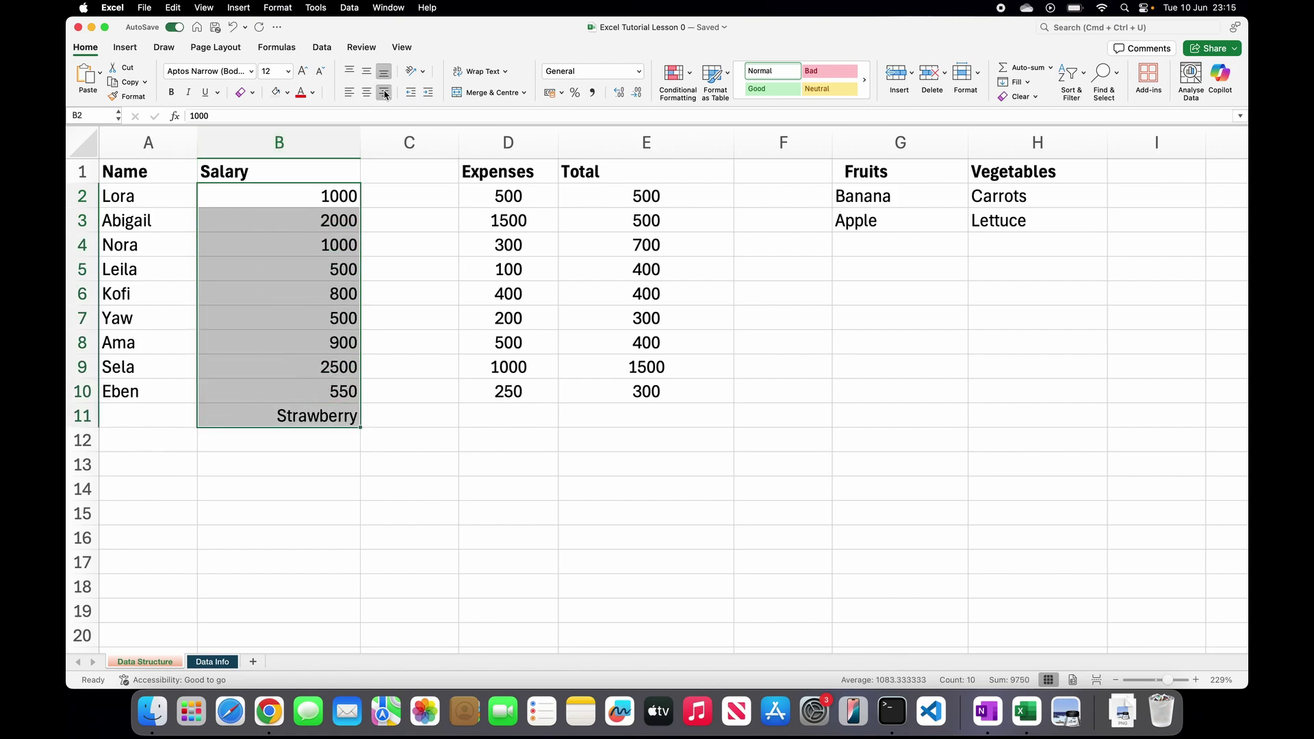
click(491, 199)
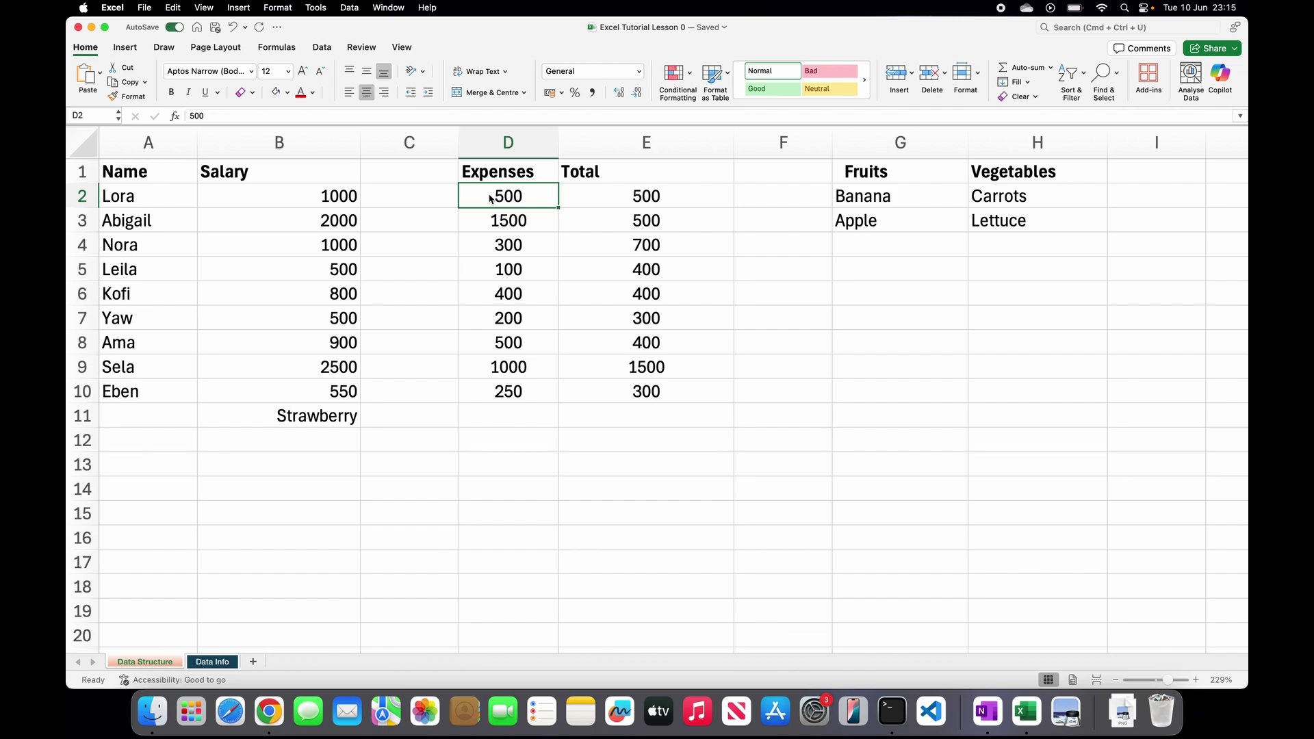
drag(491, 199, 484, 402)
click(408, 177)
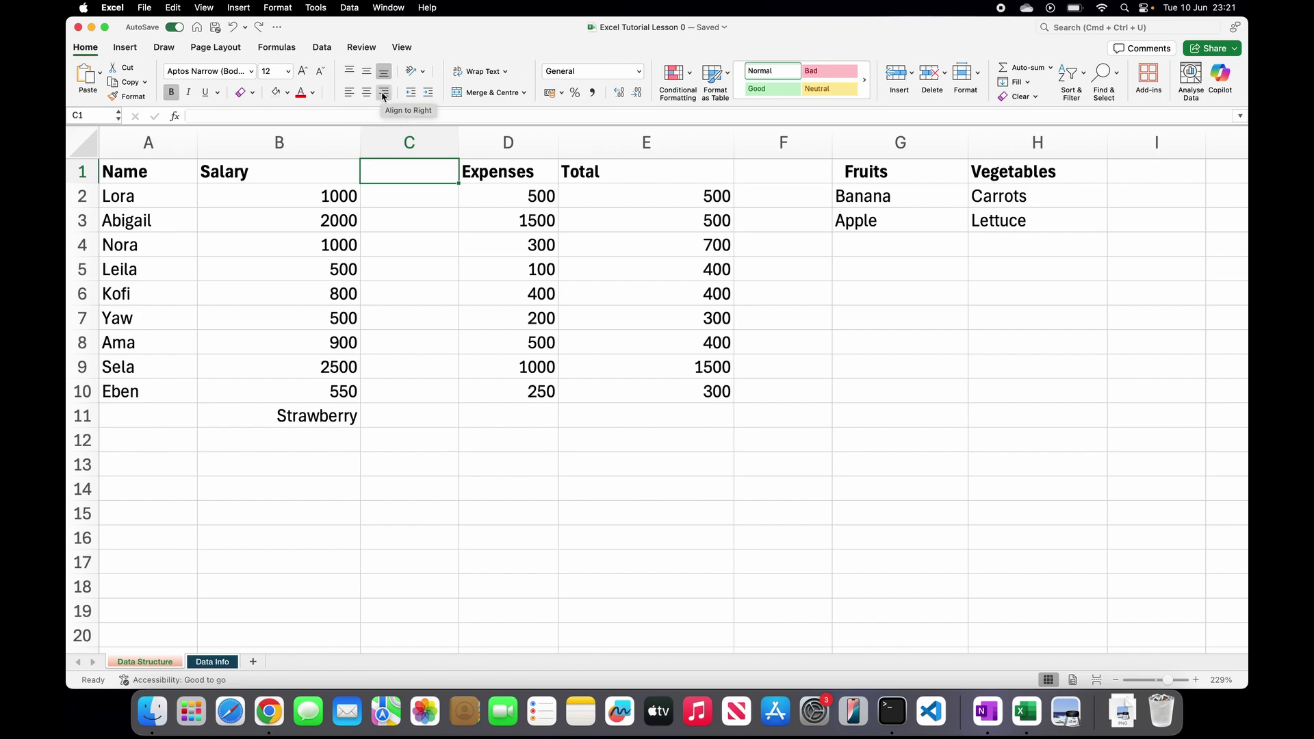
click(83, 196)
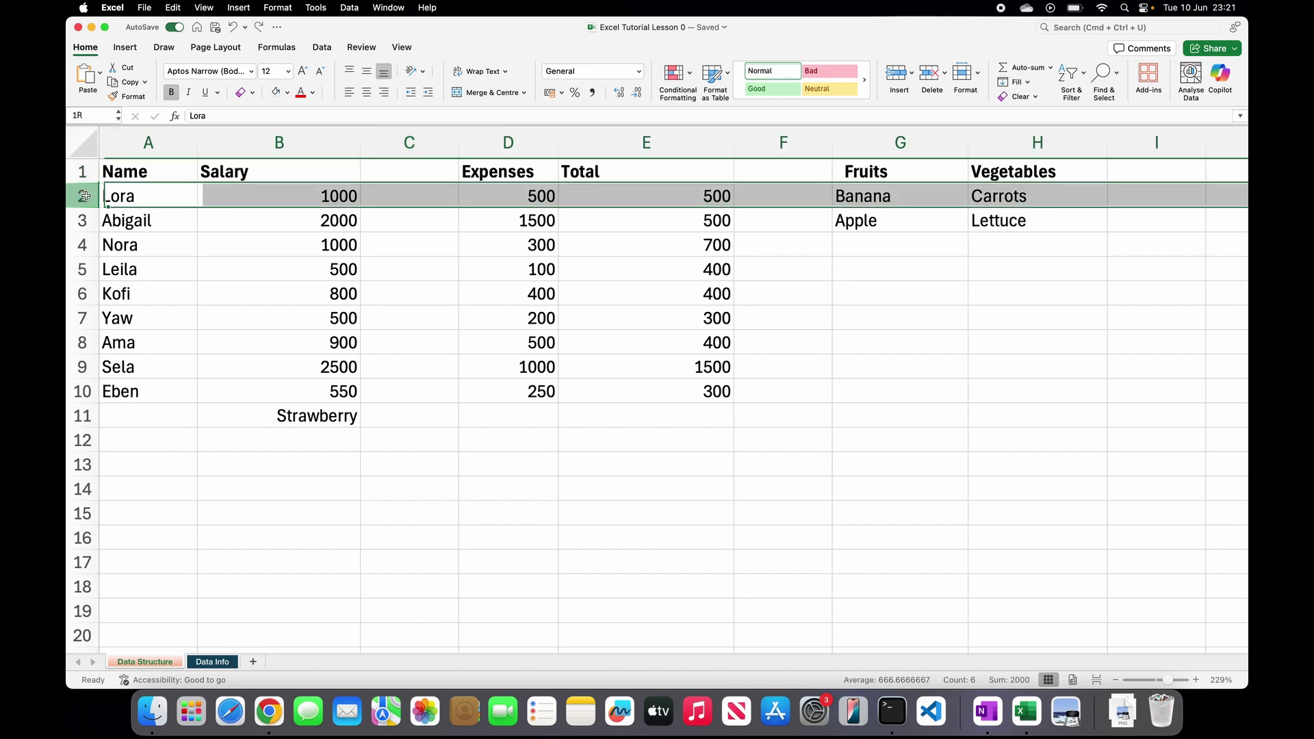
click(84, 220)
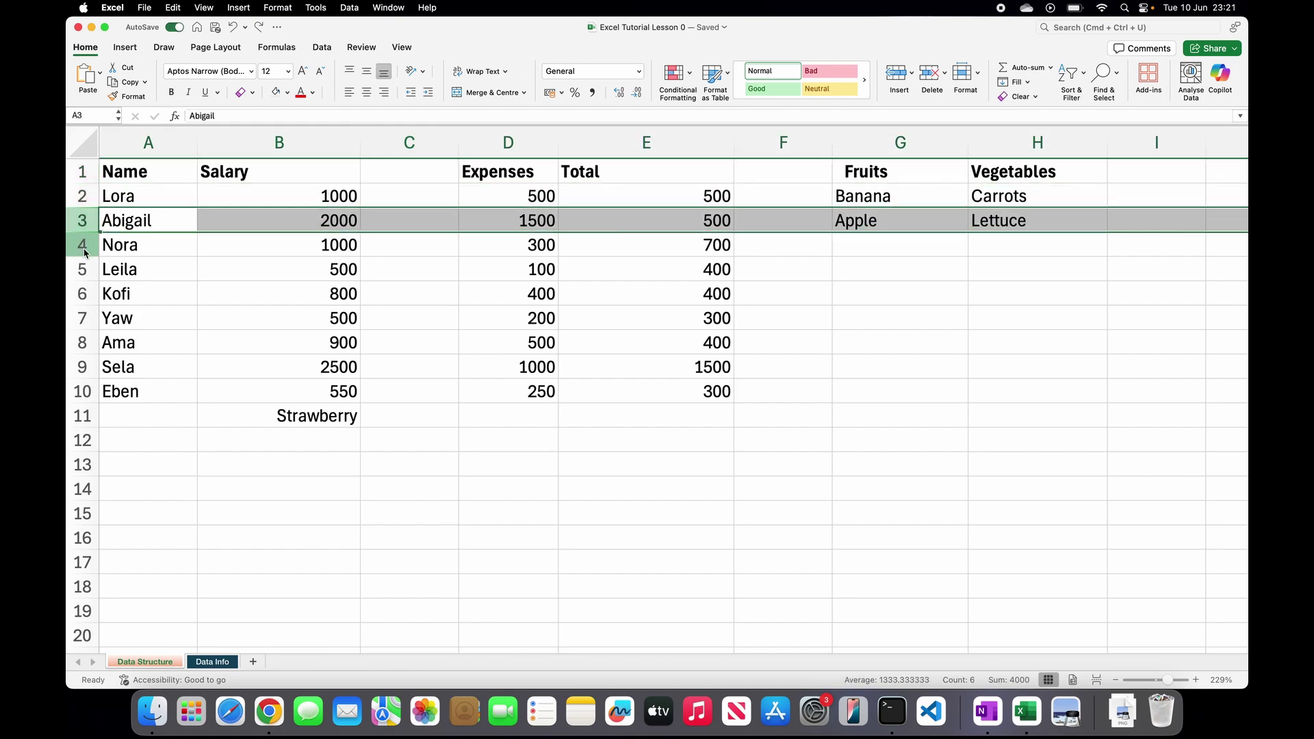
click(84, 246)
click(83, 270)
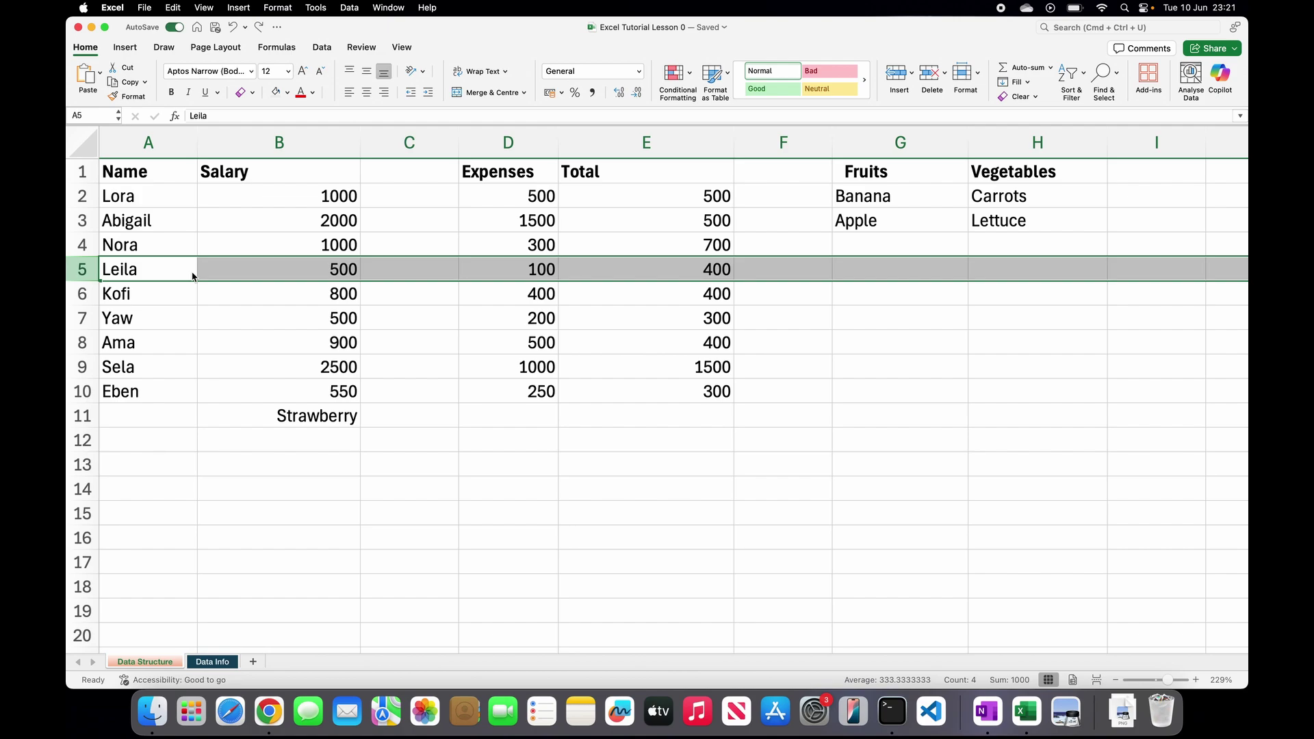
click(248, 298)
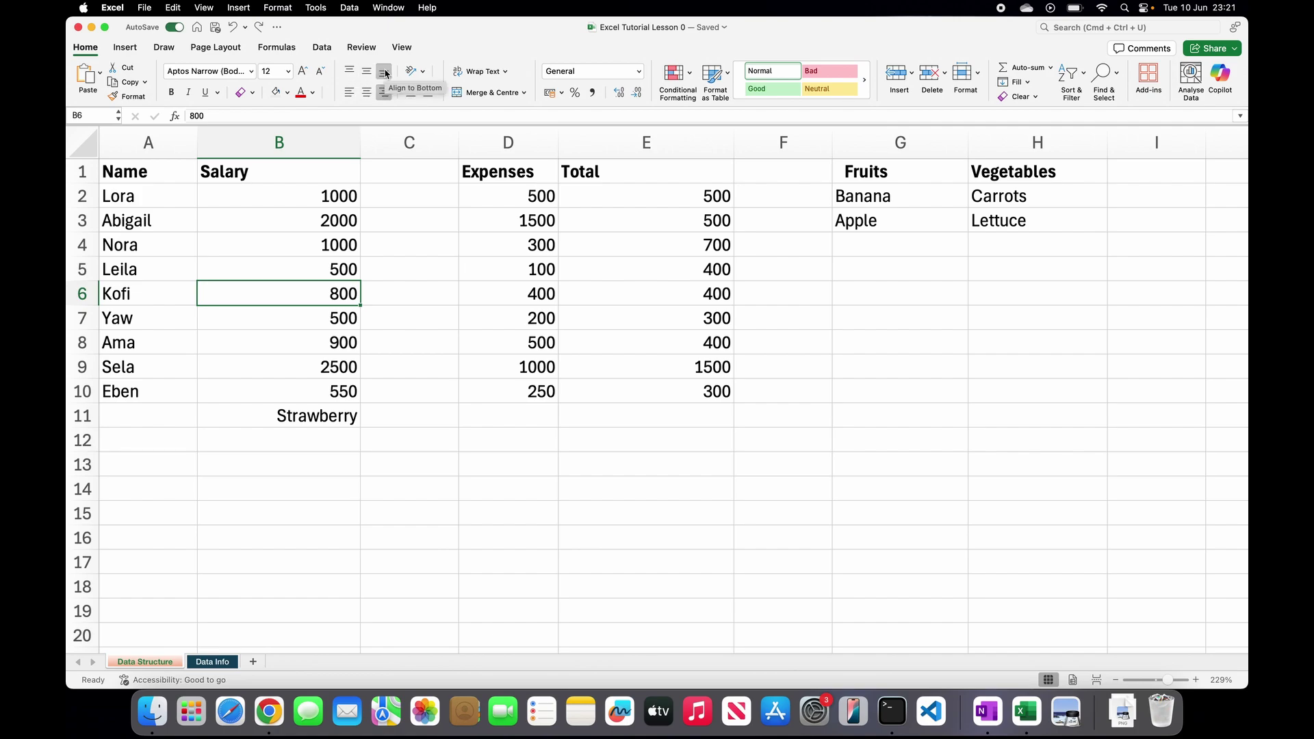
Angle the expense value in D10 anticlockwise
click(515, 395)
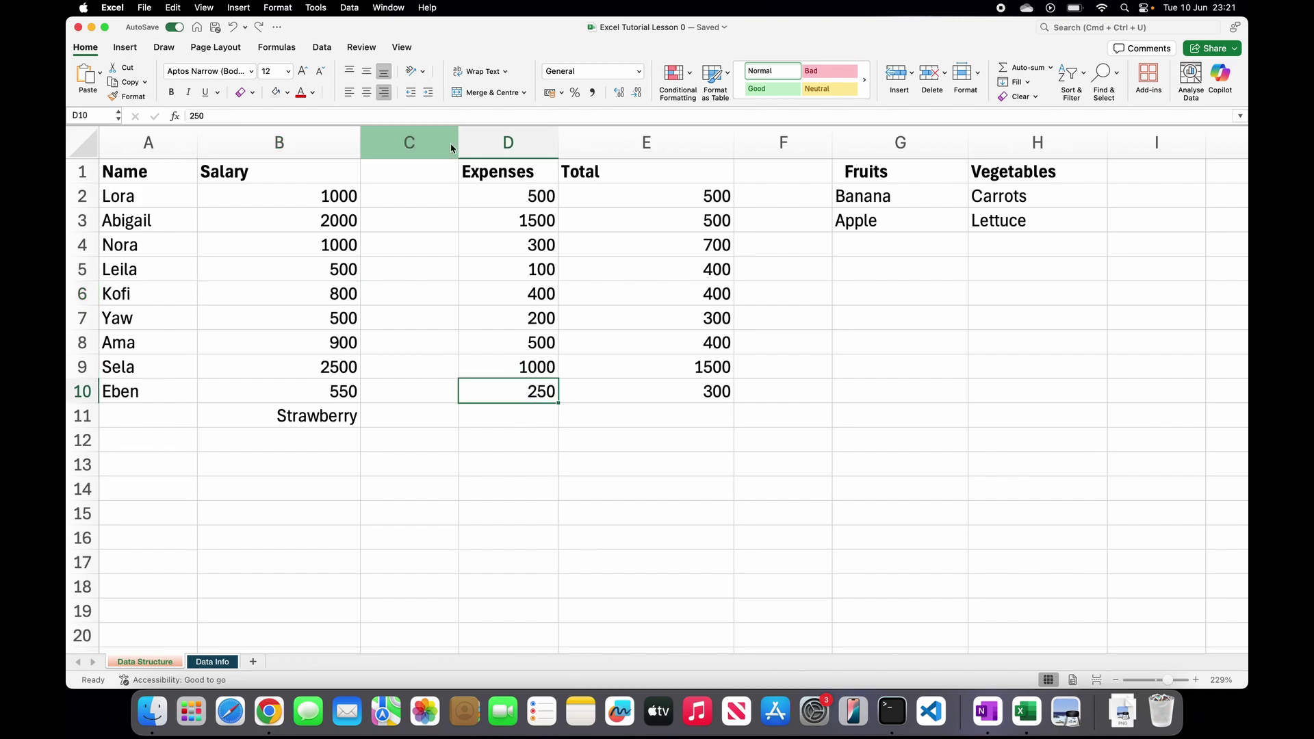
click(426, 74)
click(613, 408)
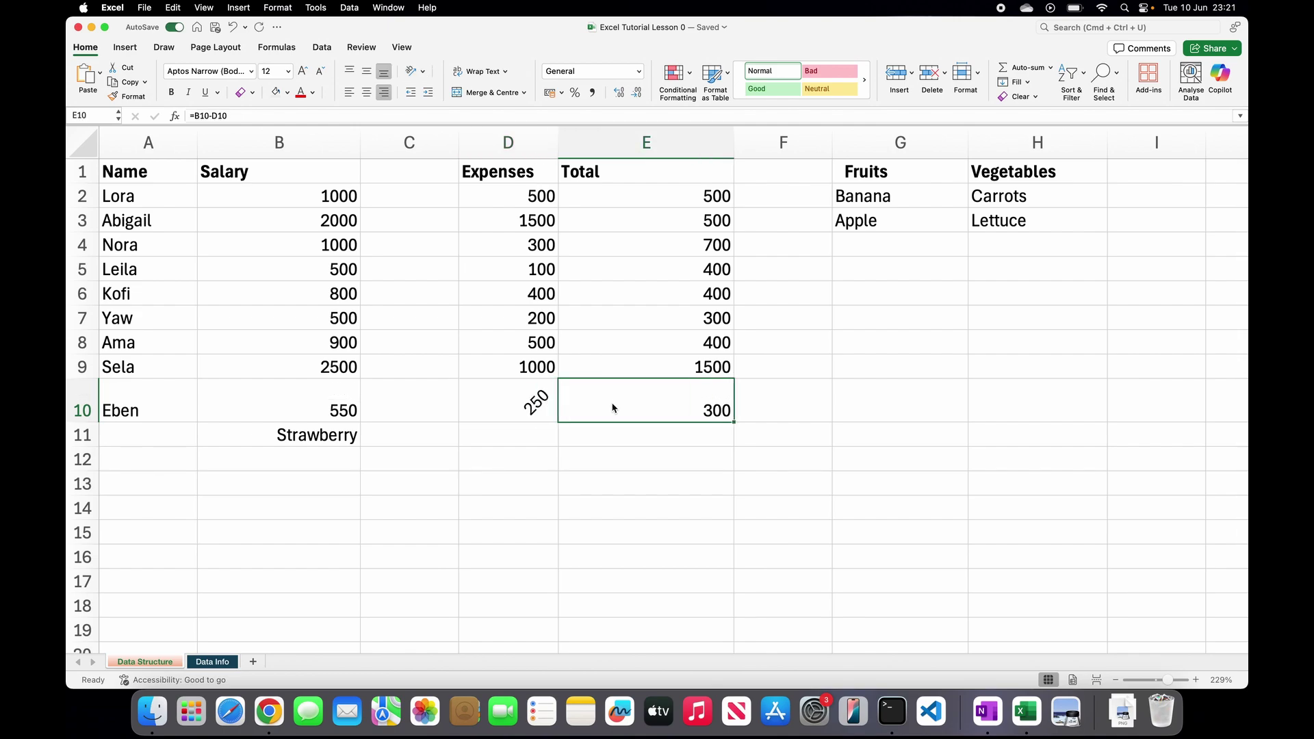
click(519, 404)
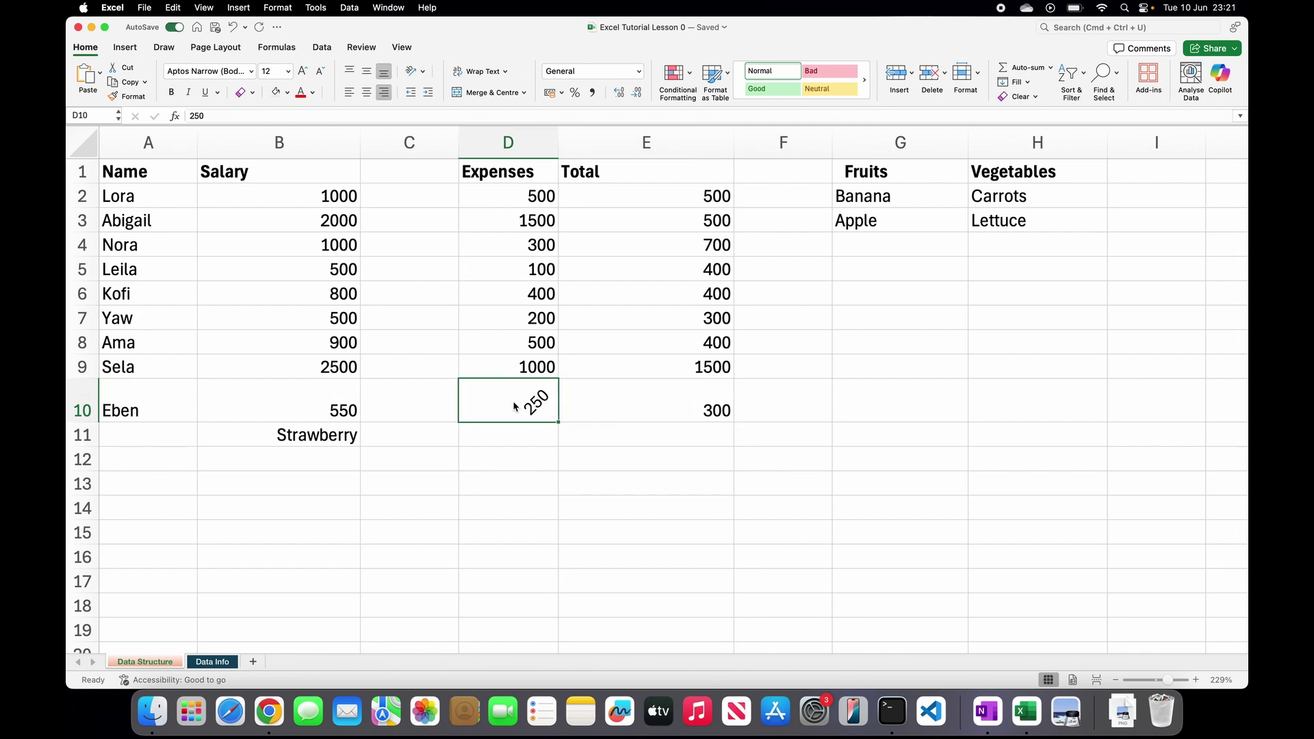
Apply top, middle and bottom vertical alignment in turn to the angled value in D10, finishing with top alignment
click(350, 73)
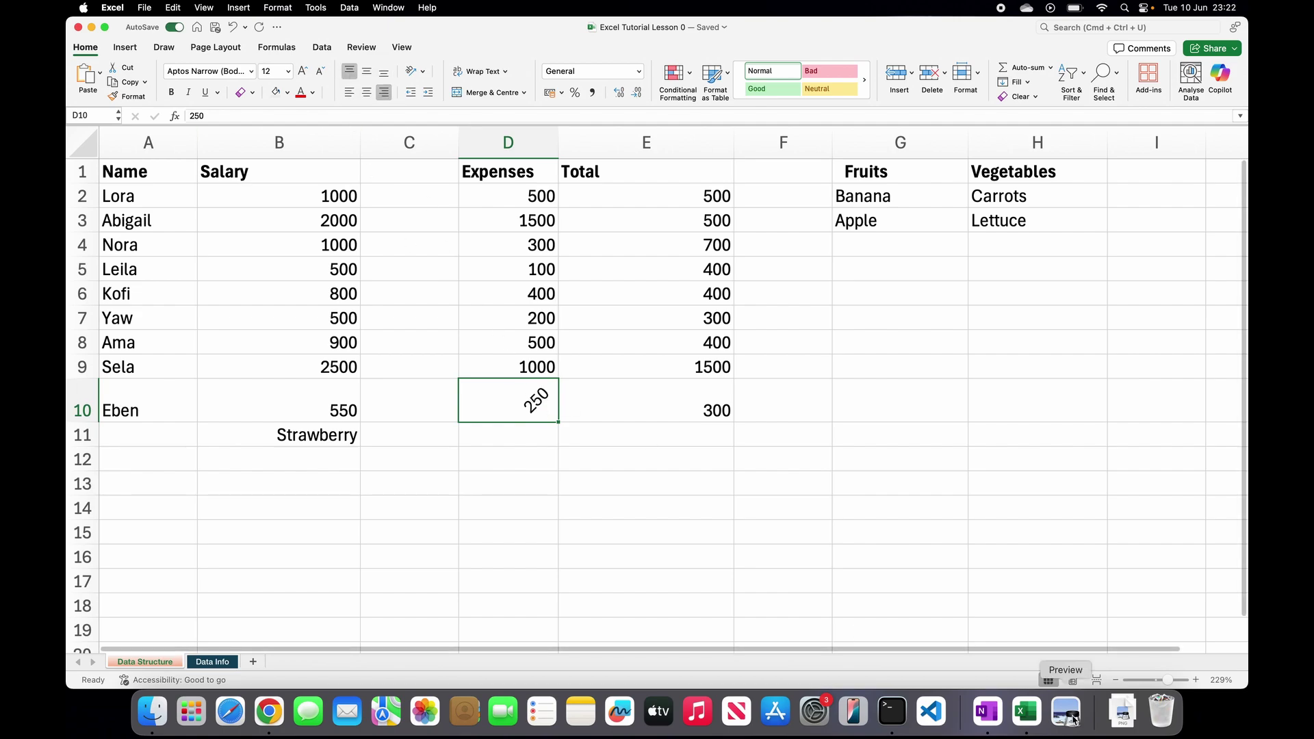
click(1196, 681)
click(1196, 680)
click(1196, 681)
click(1196, 681)
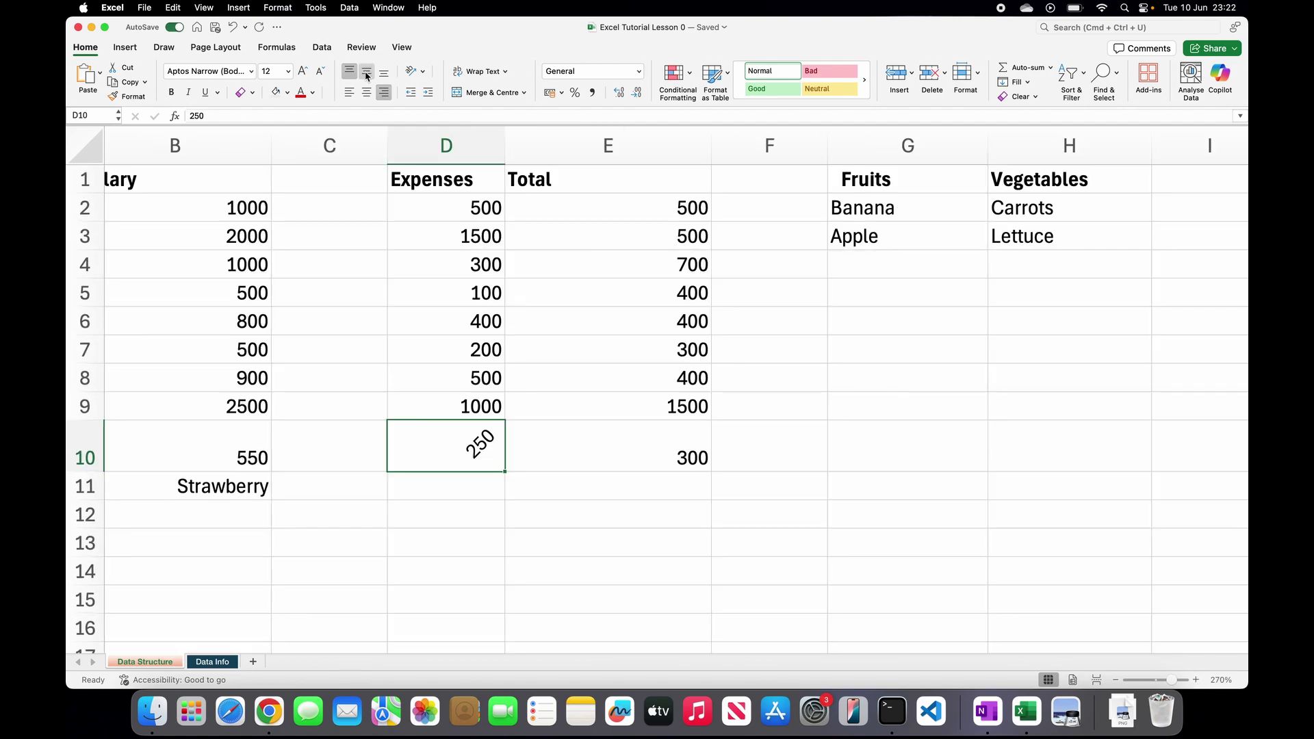
click(366, 74)
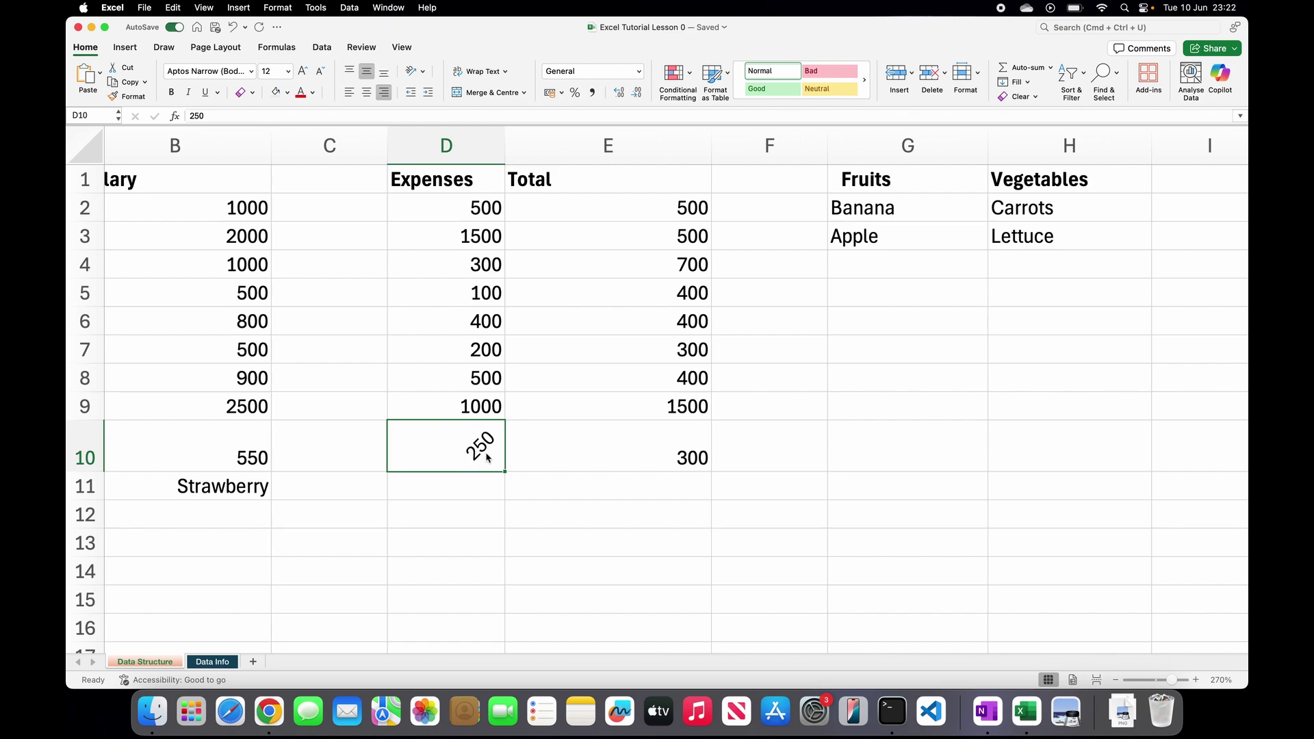
click(388, 75)
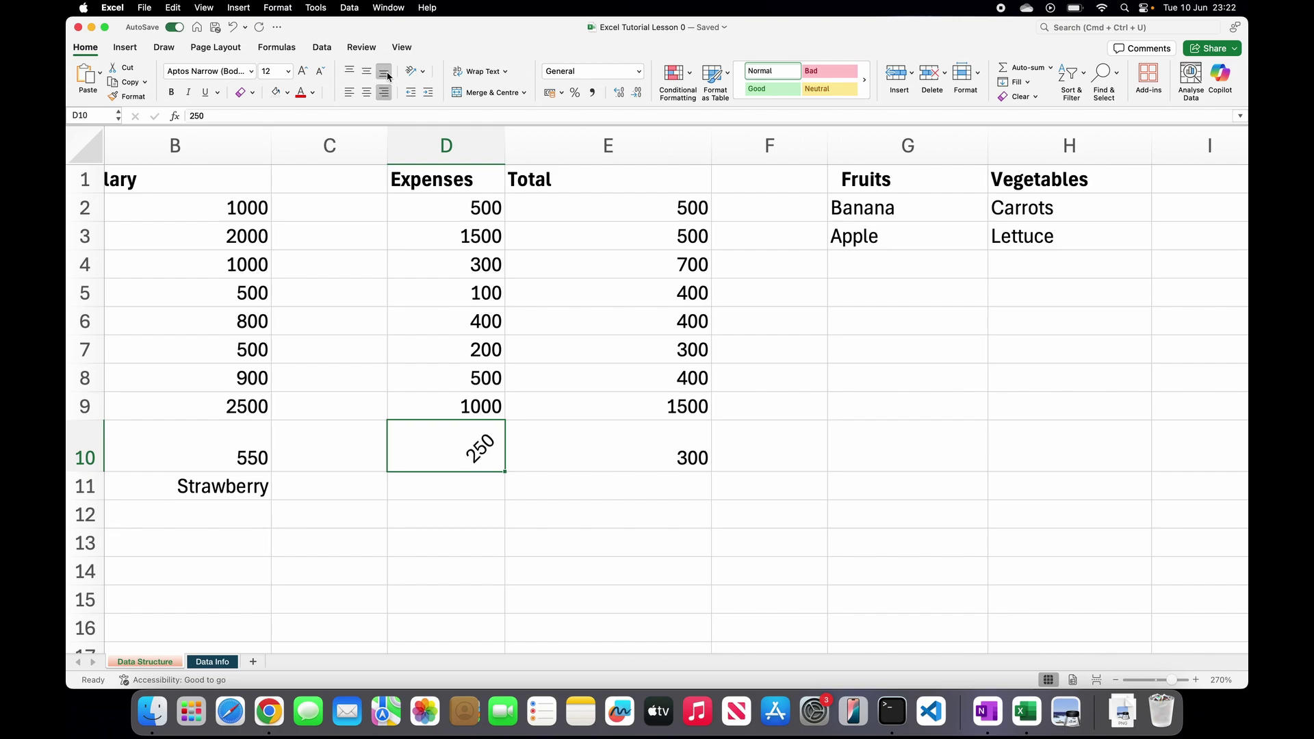
click(367, 73)
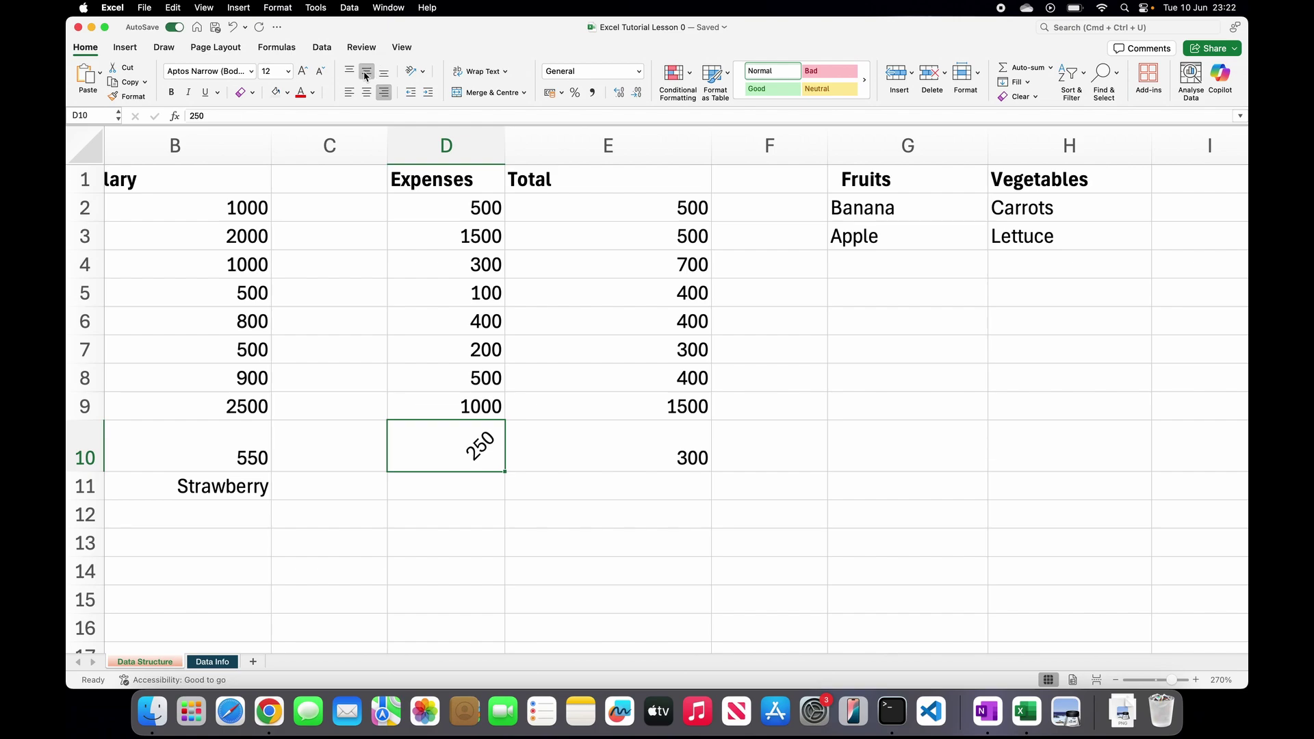
click(349, 76)
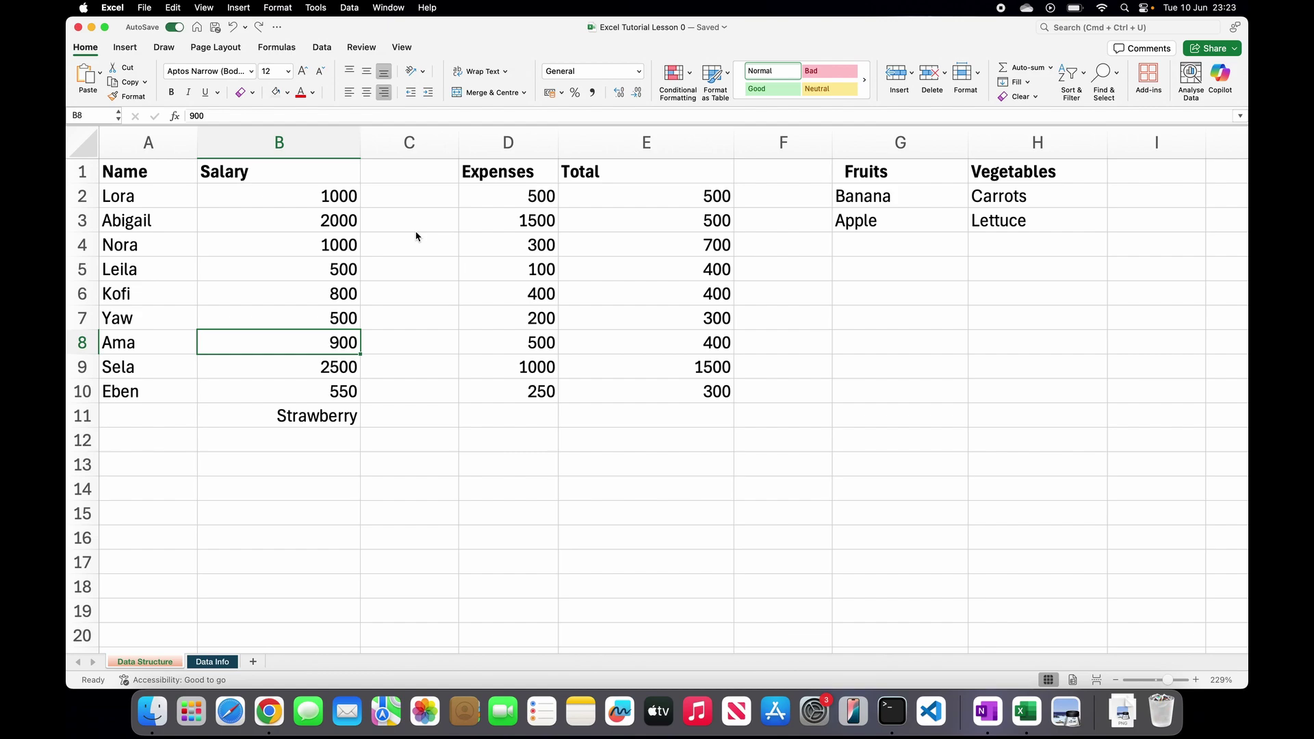
Increase the indent of Strawberry in B11 by nine levels
click(416, 232)
click(353, 226)
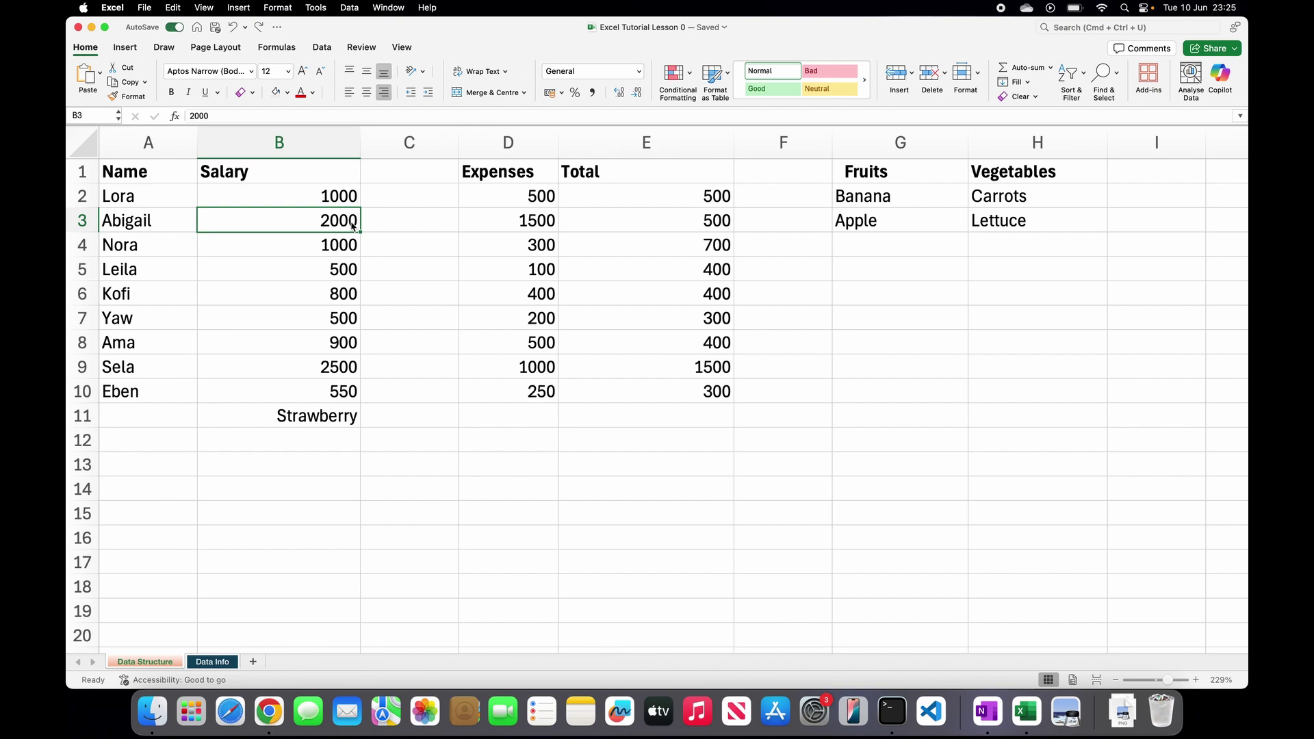
click(272, 416)
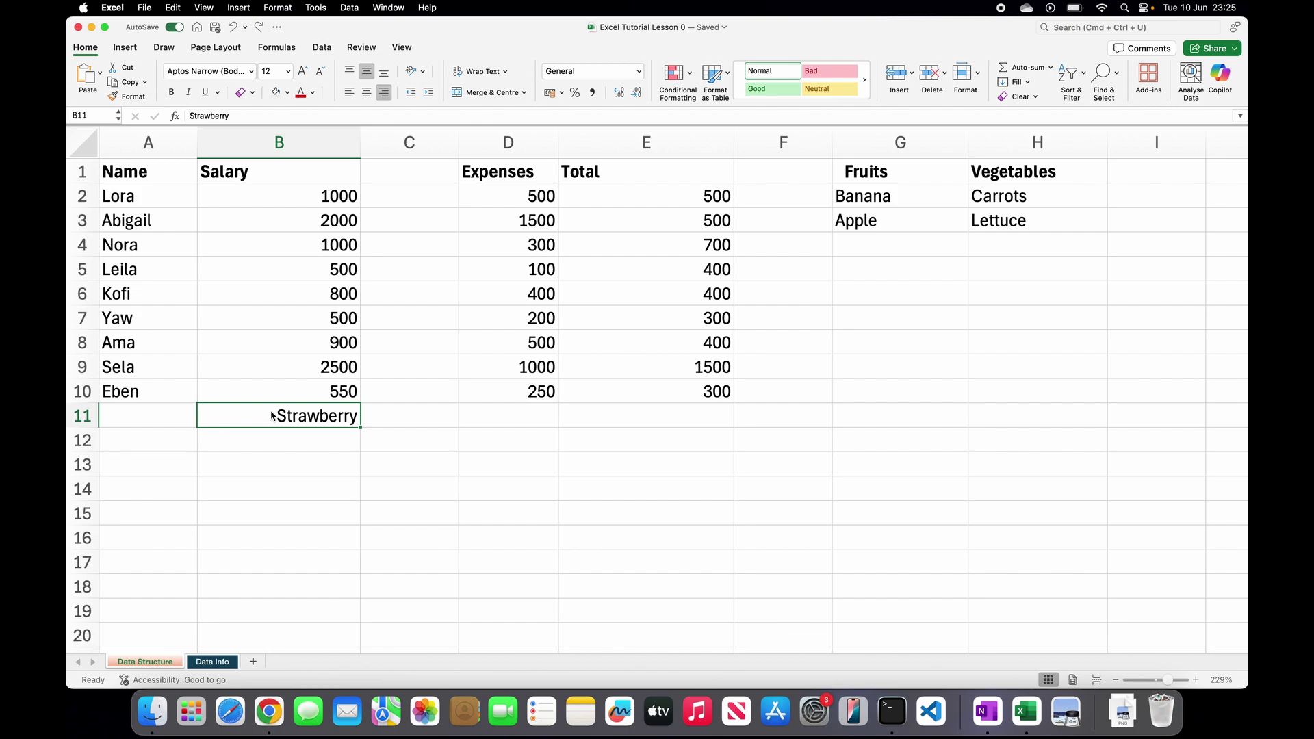
click(427, 96)
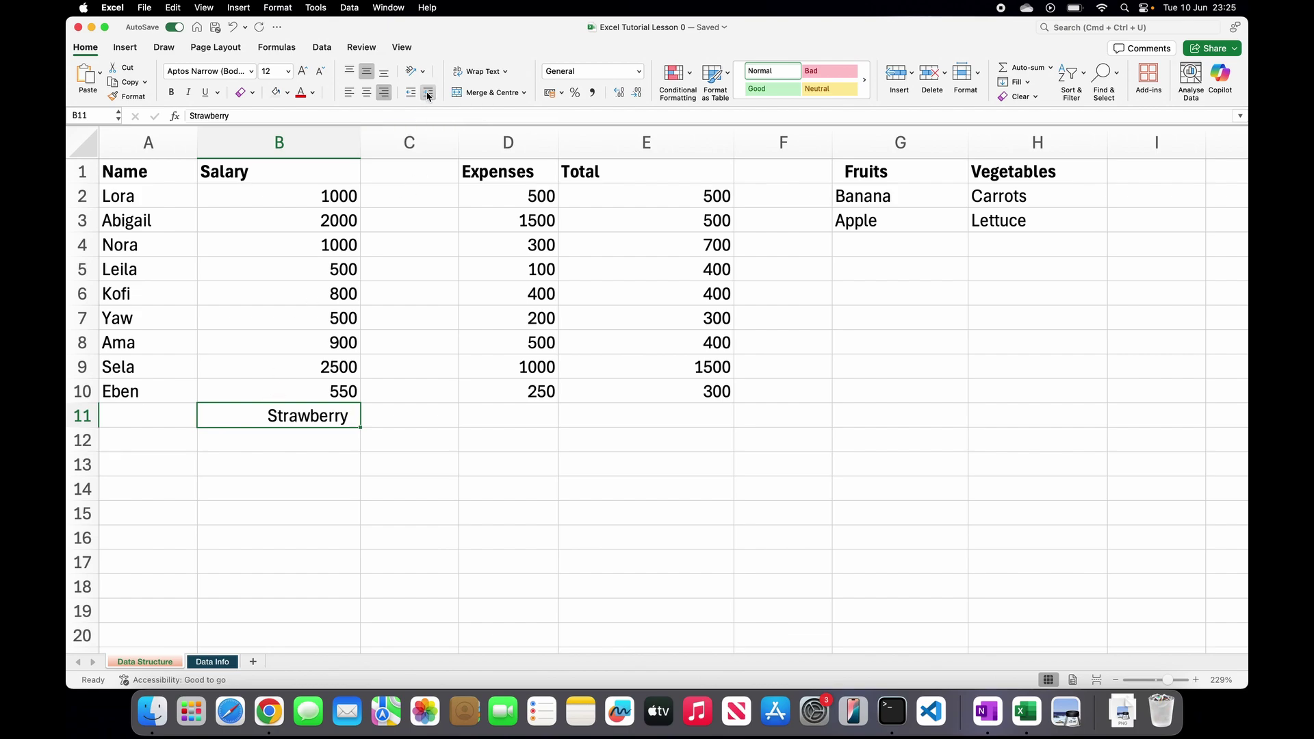
click(428, 96)
click(428, 96)
click(428, 96)
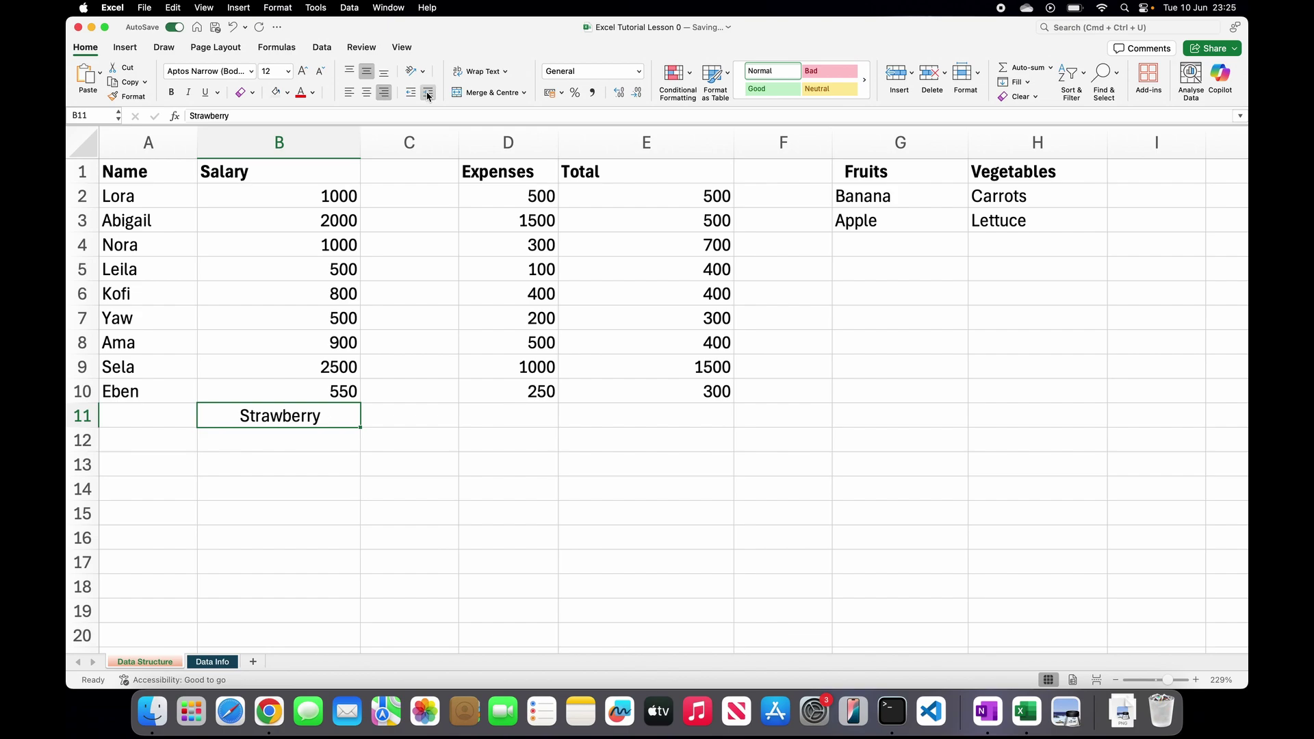
click(428, 96)
click(428, 95)
click(428, 96)
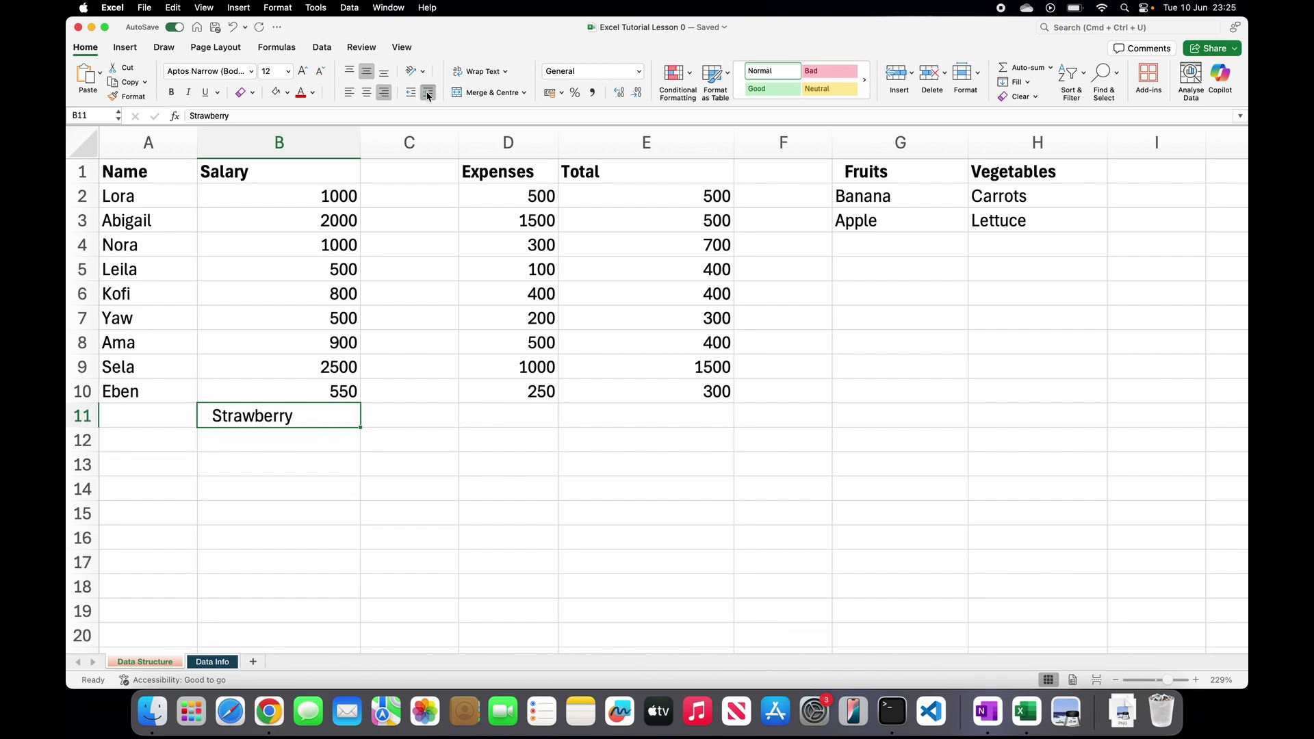
click(428, 96)
click(428, 96)
Increase the indent of the salary in B9 until the value reaches the cell's left edge
click(311, 370)
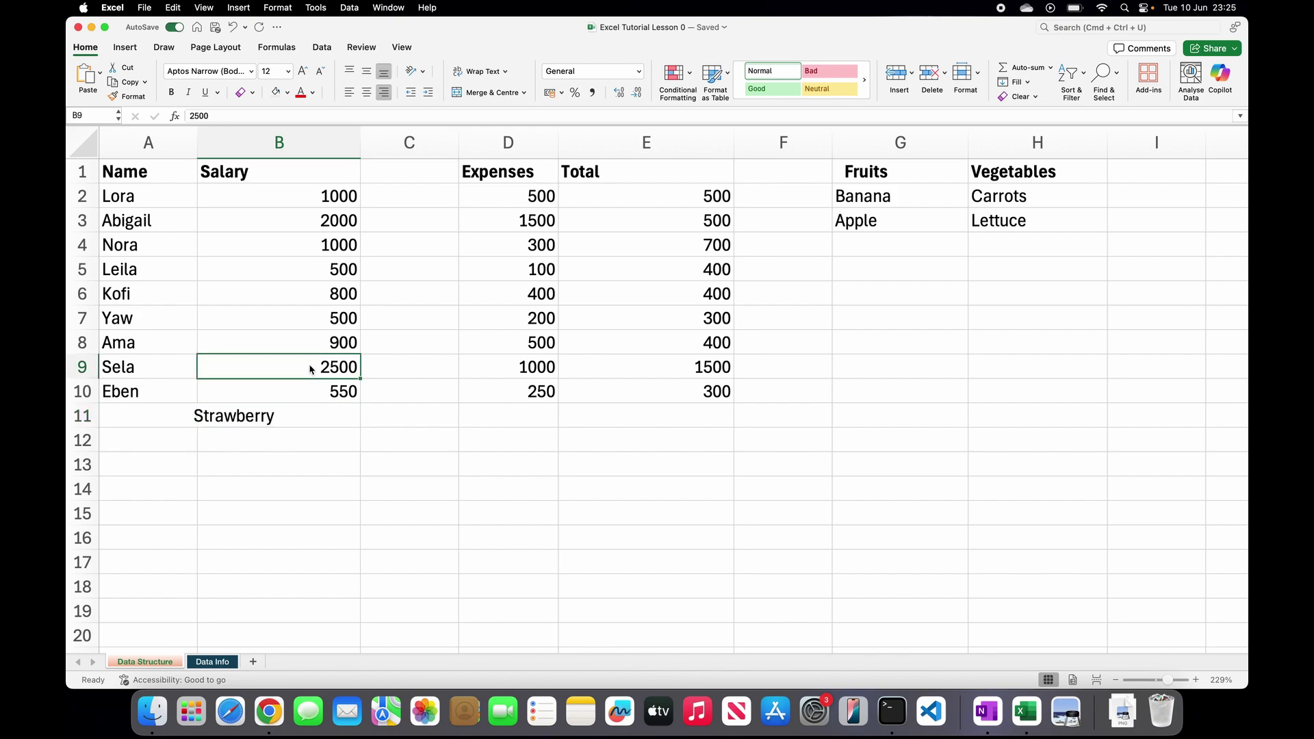
click(428, 94)
click(428, 93)
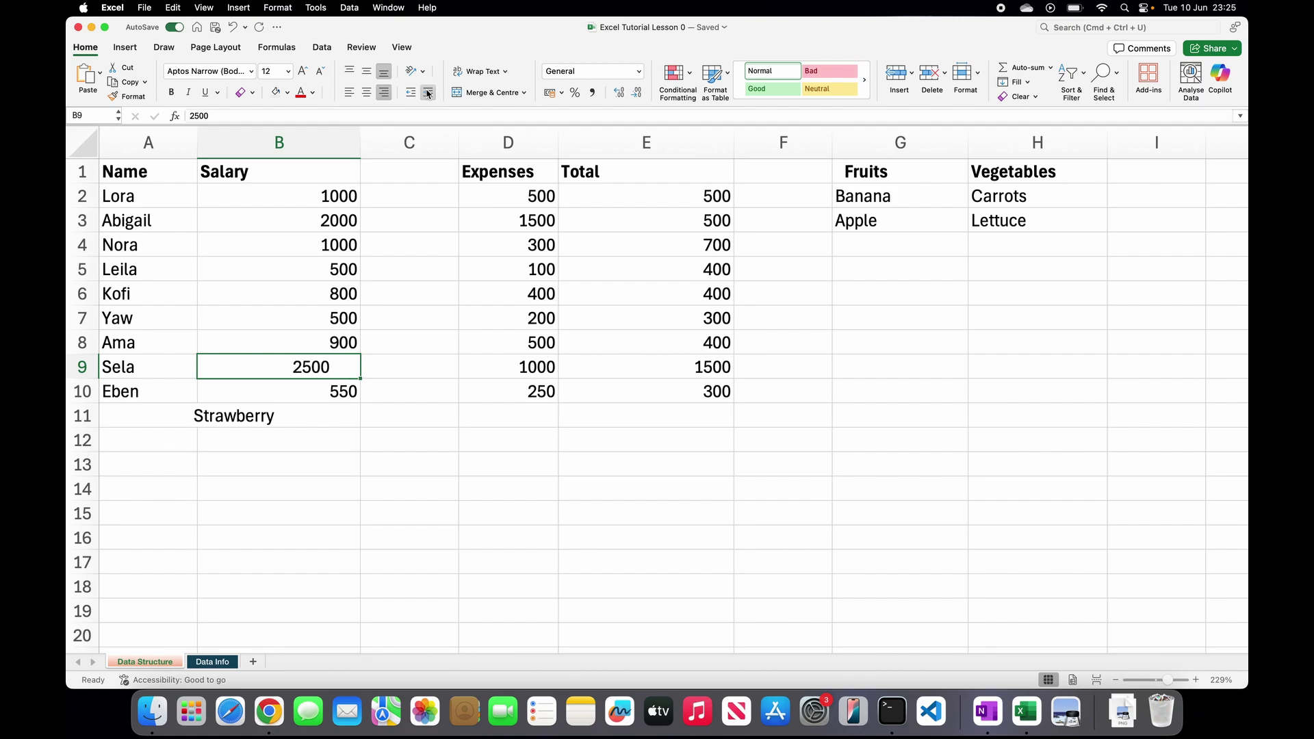
click(428, 94)
click(428, 94)
click(428, 94)
click(428, 94)
click(428, 94)
click(428, 94)
click(428, 94)
click(428, 94)
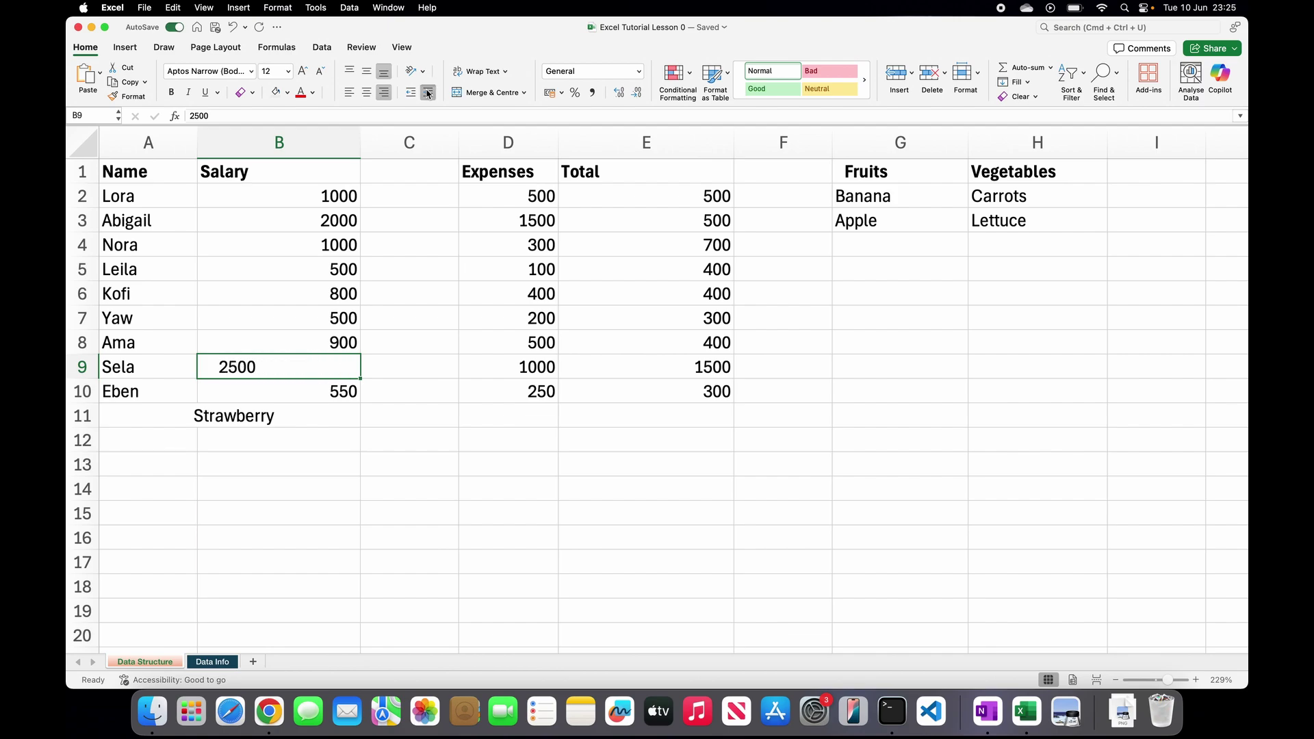
click(428, 94)
click(428, 94)
Increase the indent of the salaries in B2:B8 by 14 levels
click(287, 194)
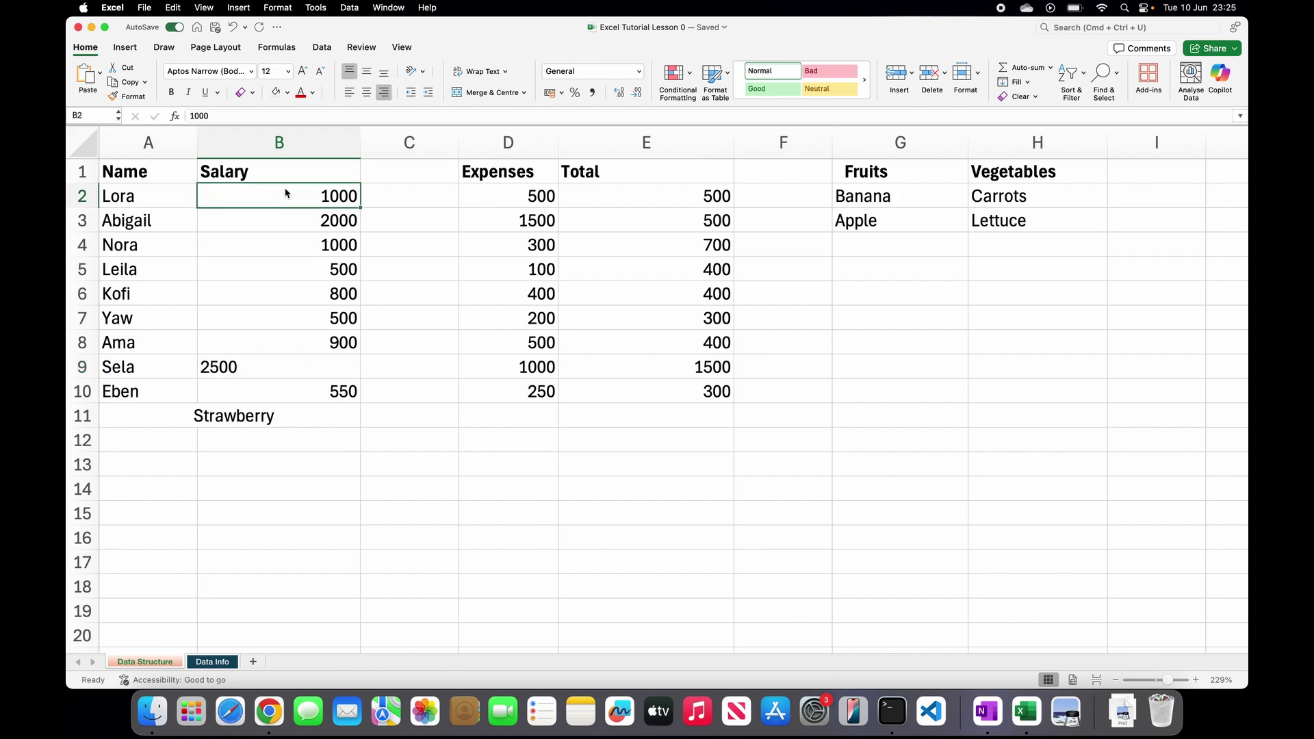
drag(287, 194, 302, 341)
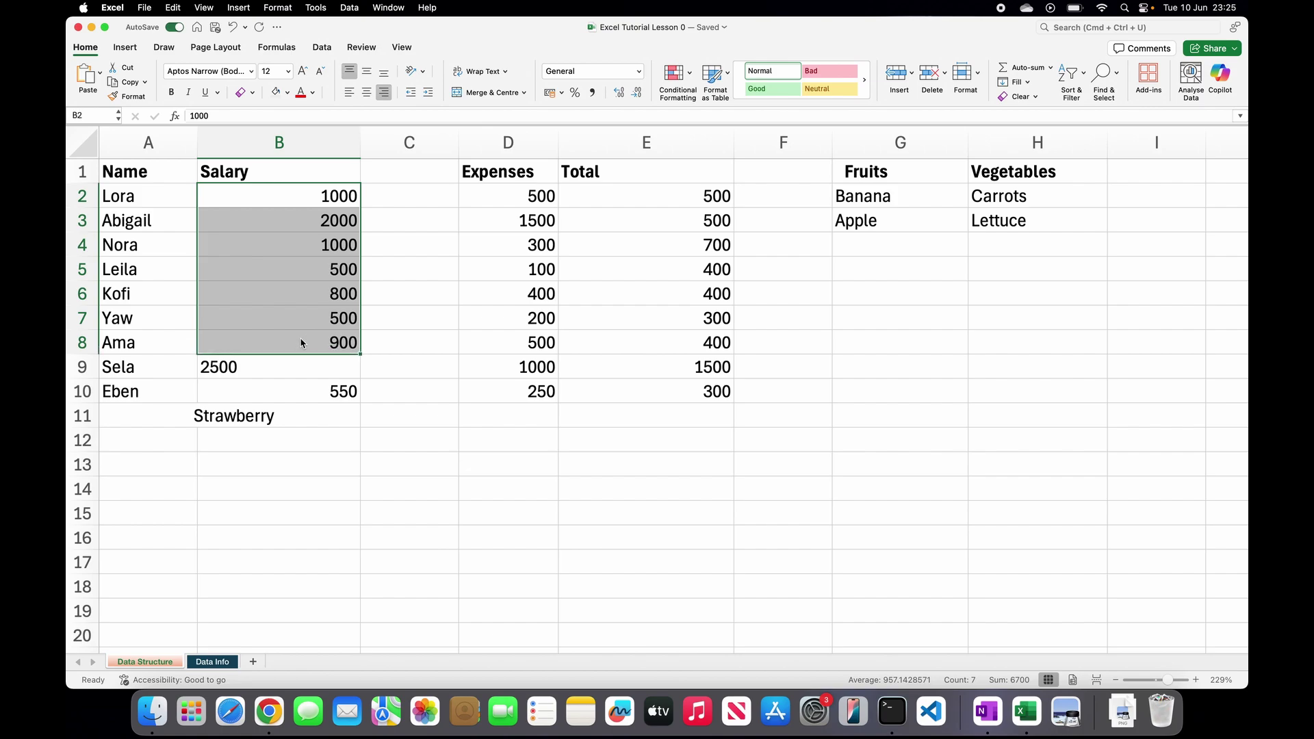
click(431, 91)
click(431, 91)
click(430, 91)
click(430, 91)
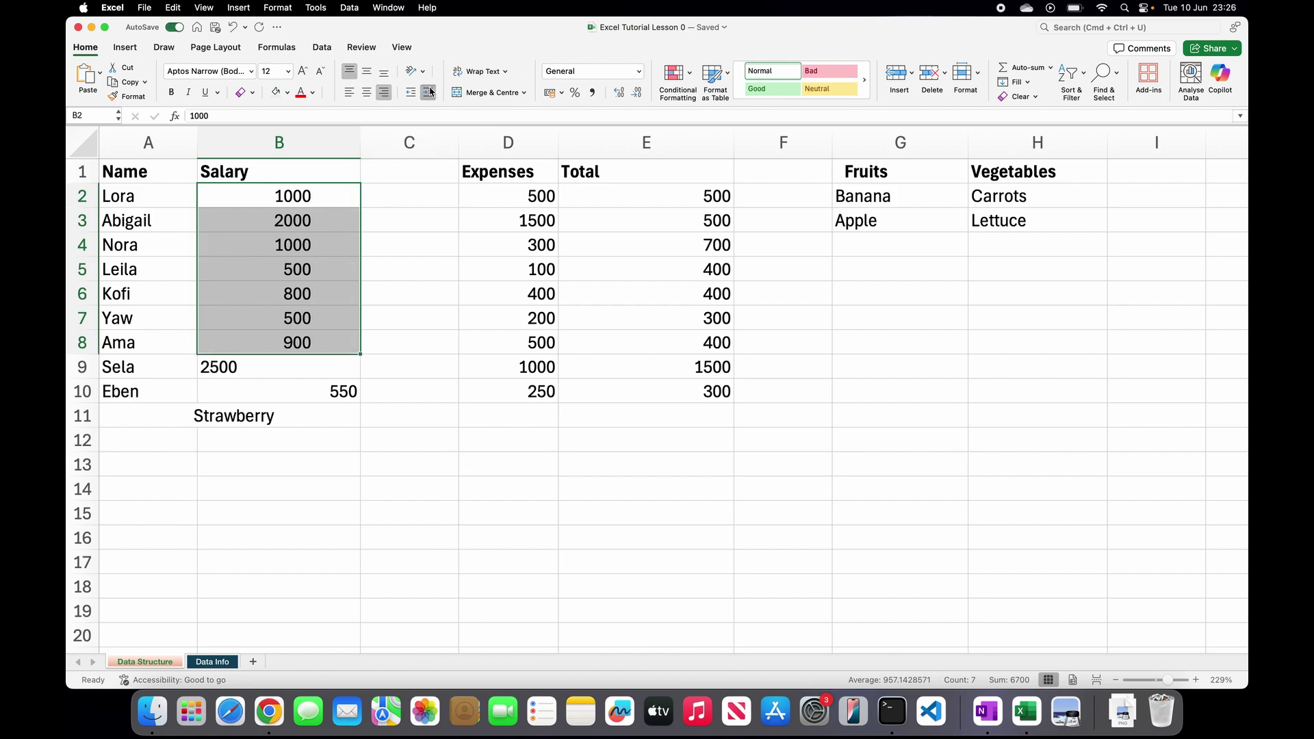
click(430, 91)
click(430, 91)
click(431, 91)
click(431, 91)
click(431, 91)
click(431, 91)
click(430, 91)
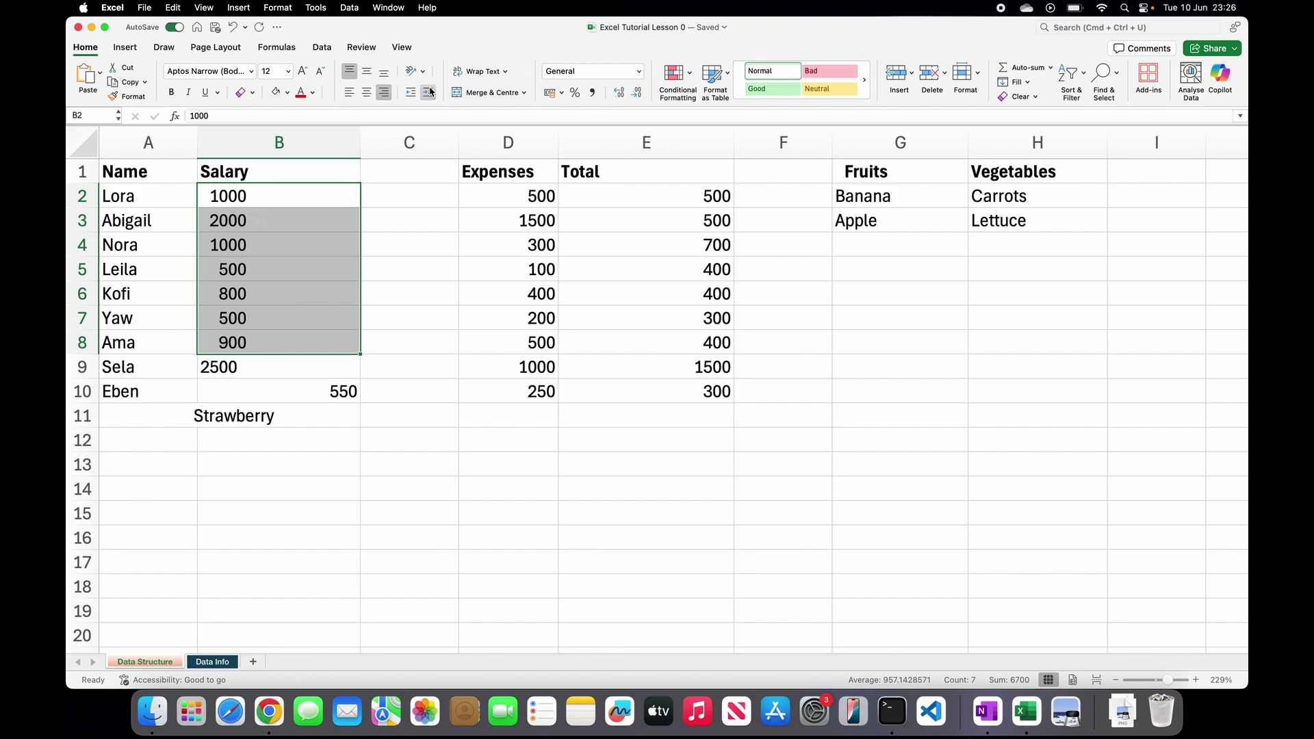
click(430, 91)
click(430, 92)
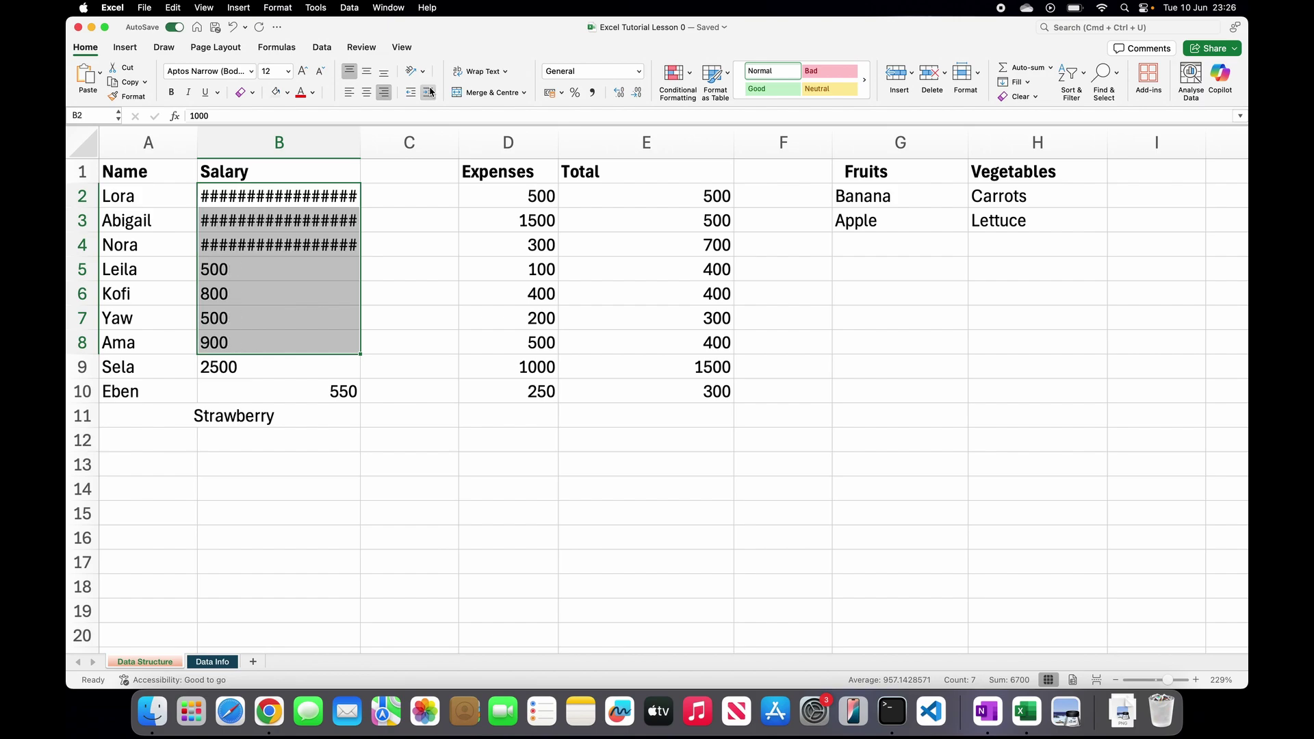
Decrease the indent of the salaries in B2:B8 until they are back at the right edge of their cells
click(410, 94)
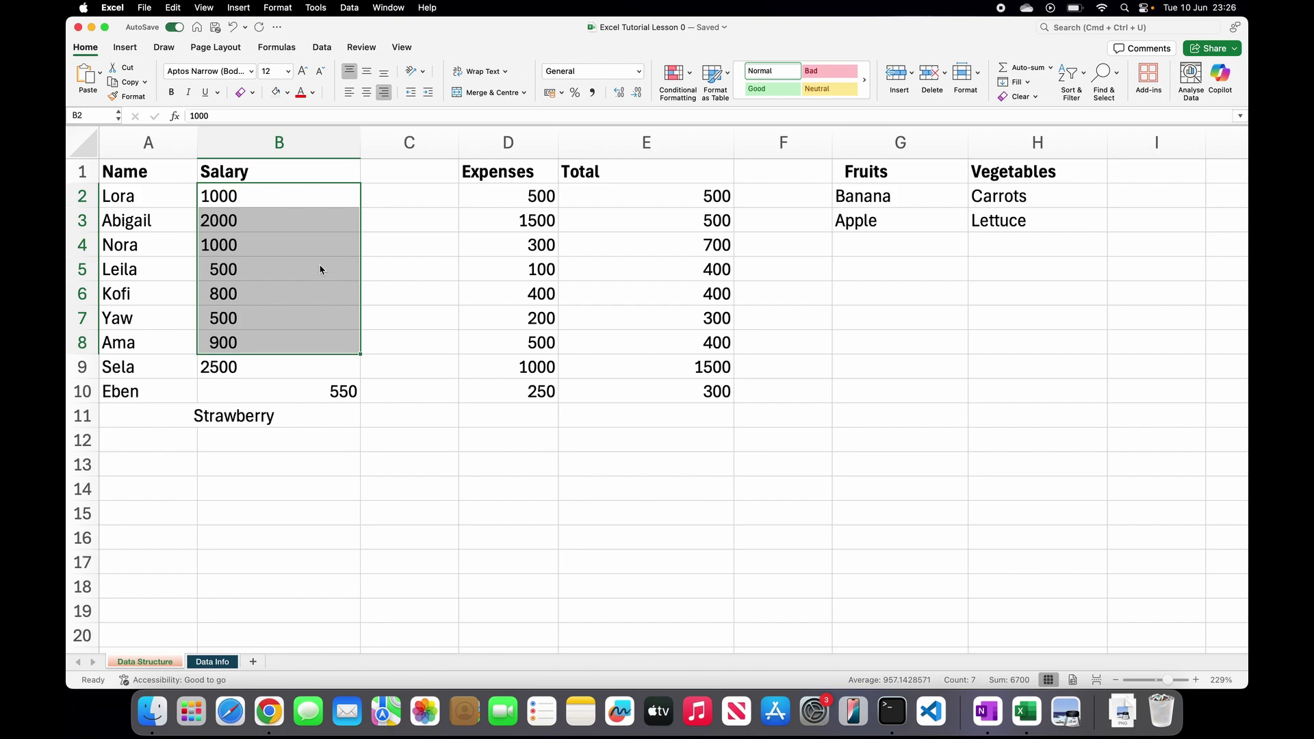
click(411, 93)
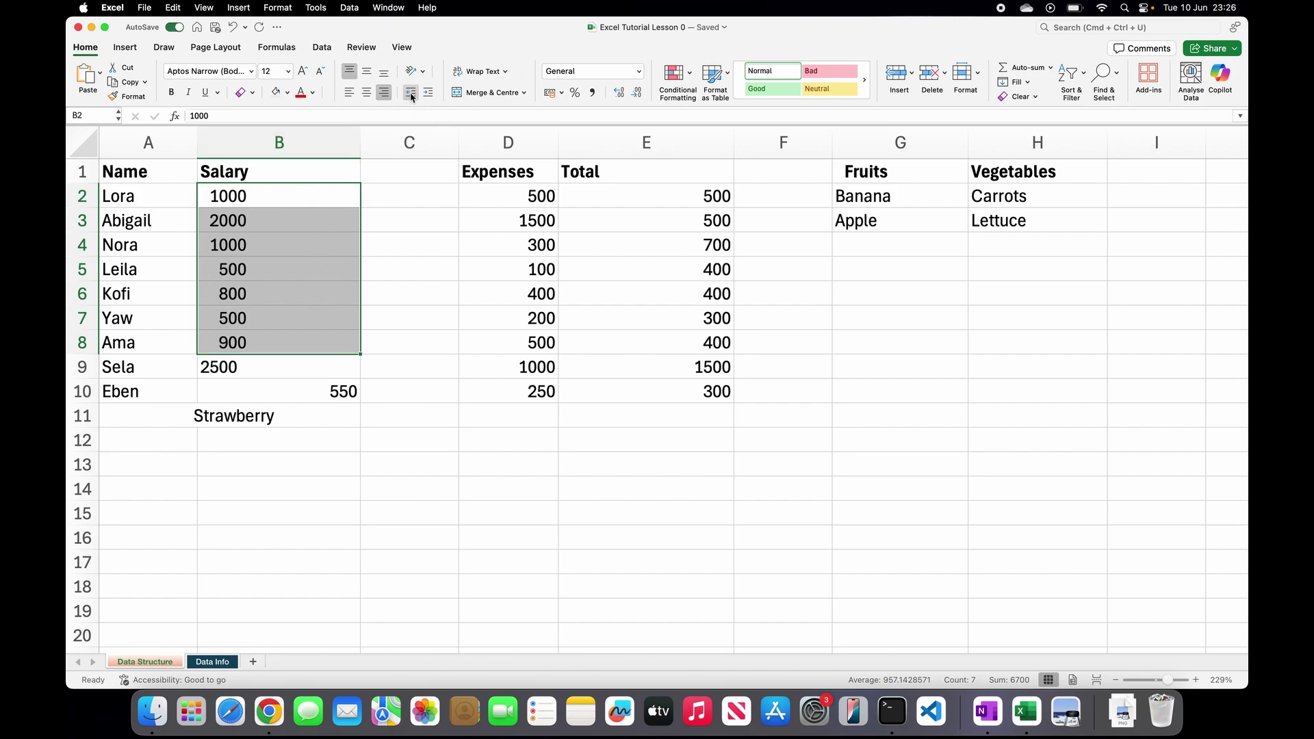
click(411, 93)
click(410, 93)
click(410, 93)
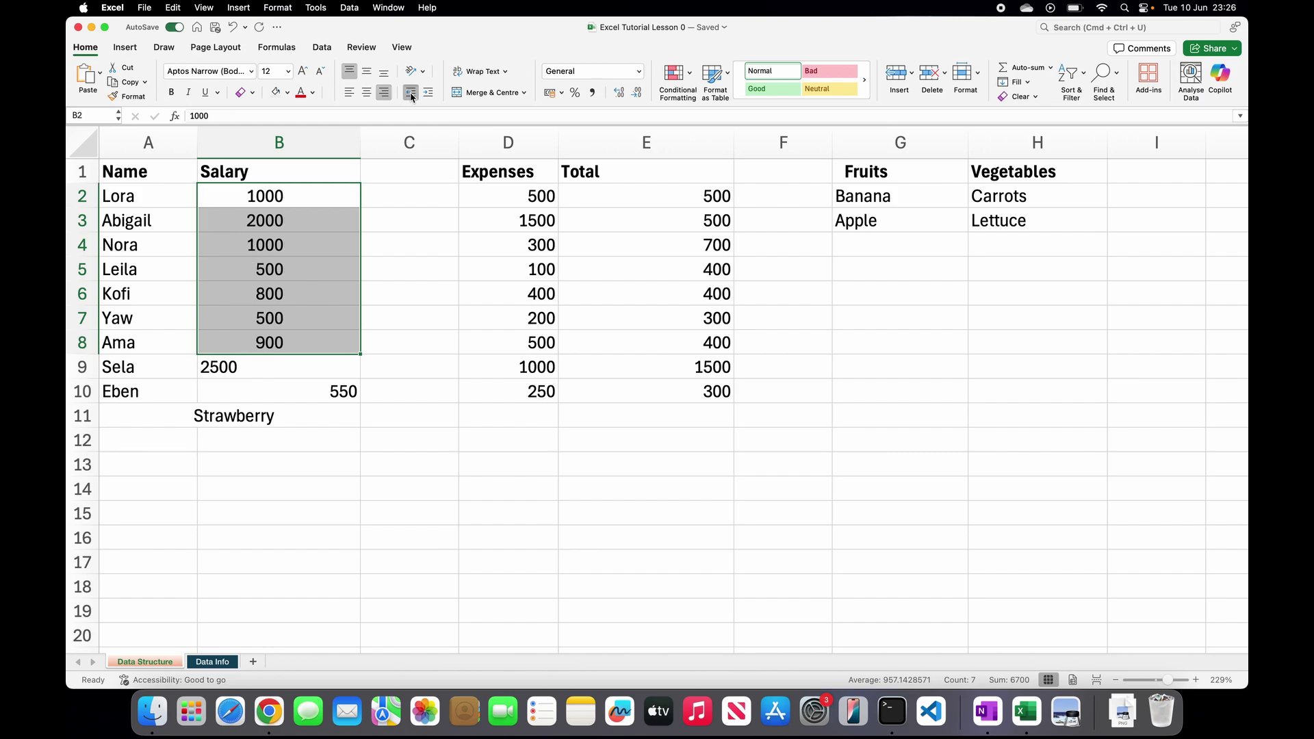
click(410, 93)
click(411, 93)
click(411, 94)
click(411, 93)
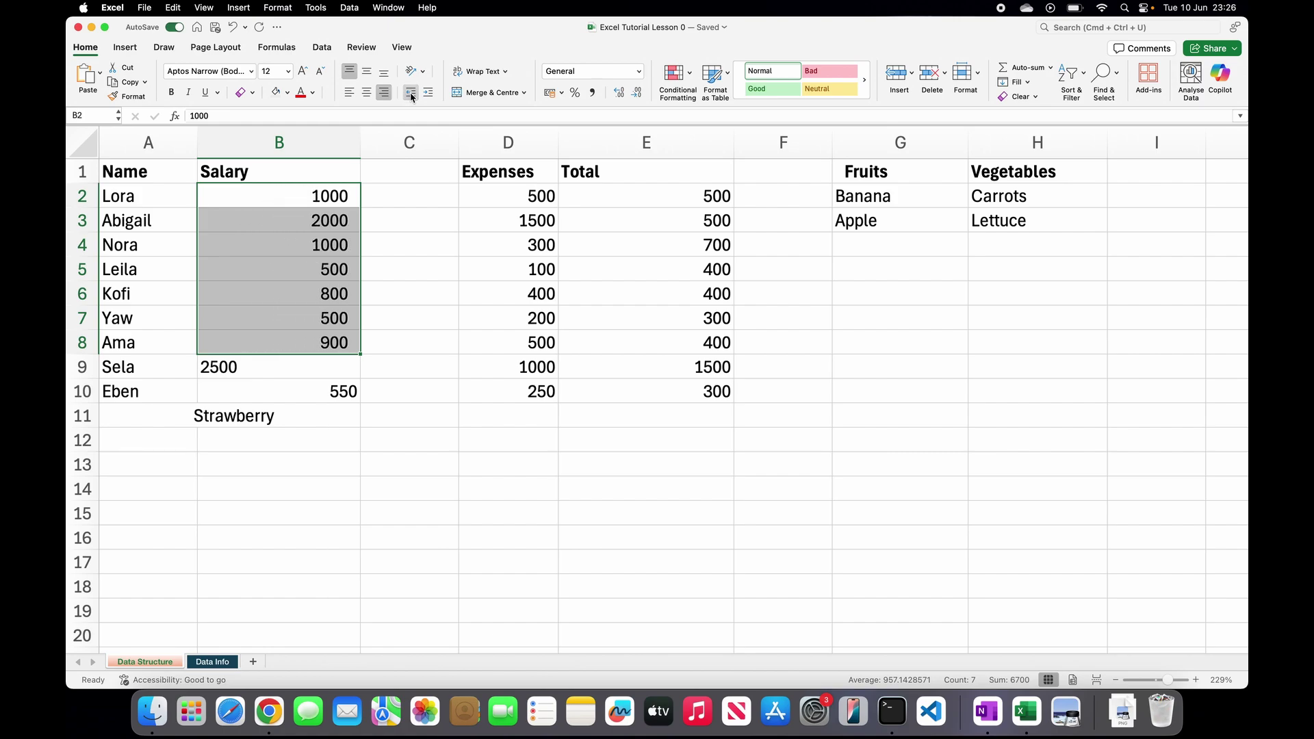
click(411, 93)
Decrease the indents of the salary in B9 and Strawberry in B11 until both reach the right cell edge
click(302, 367)
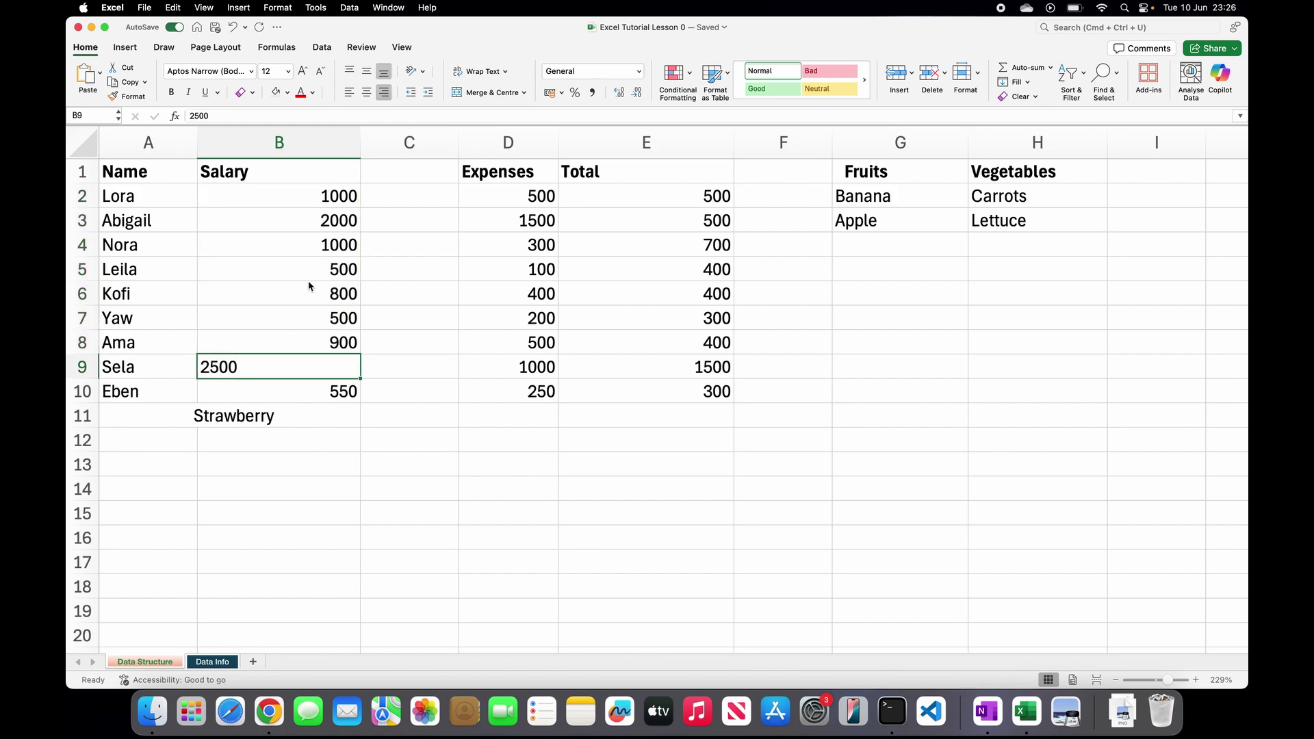
click(412, 94)
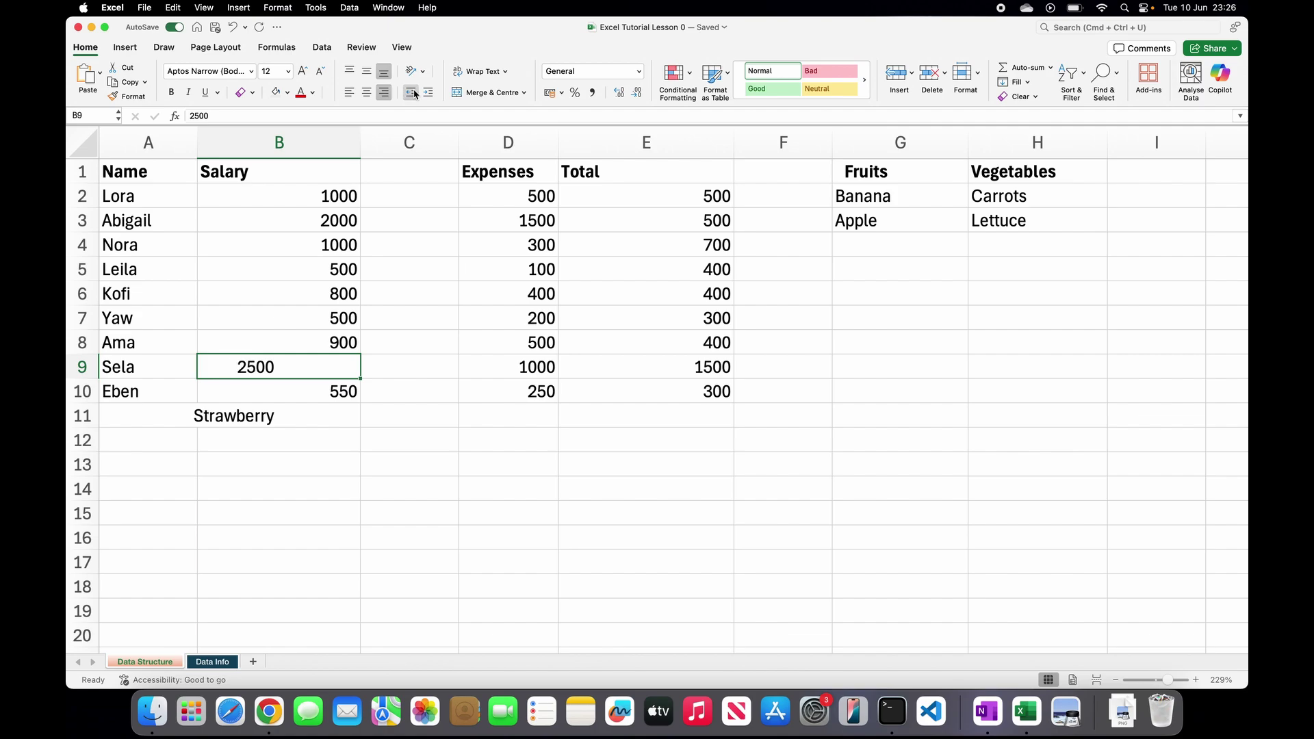
click(257, 426)
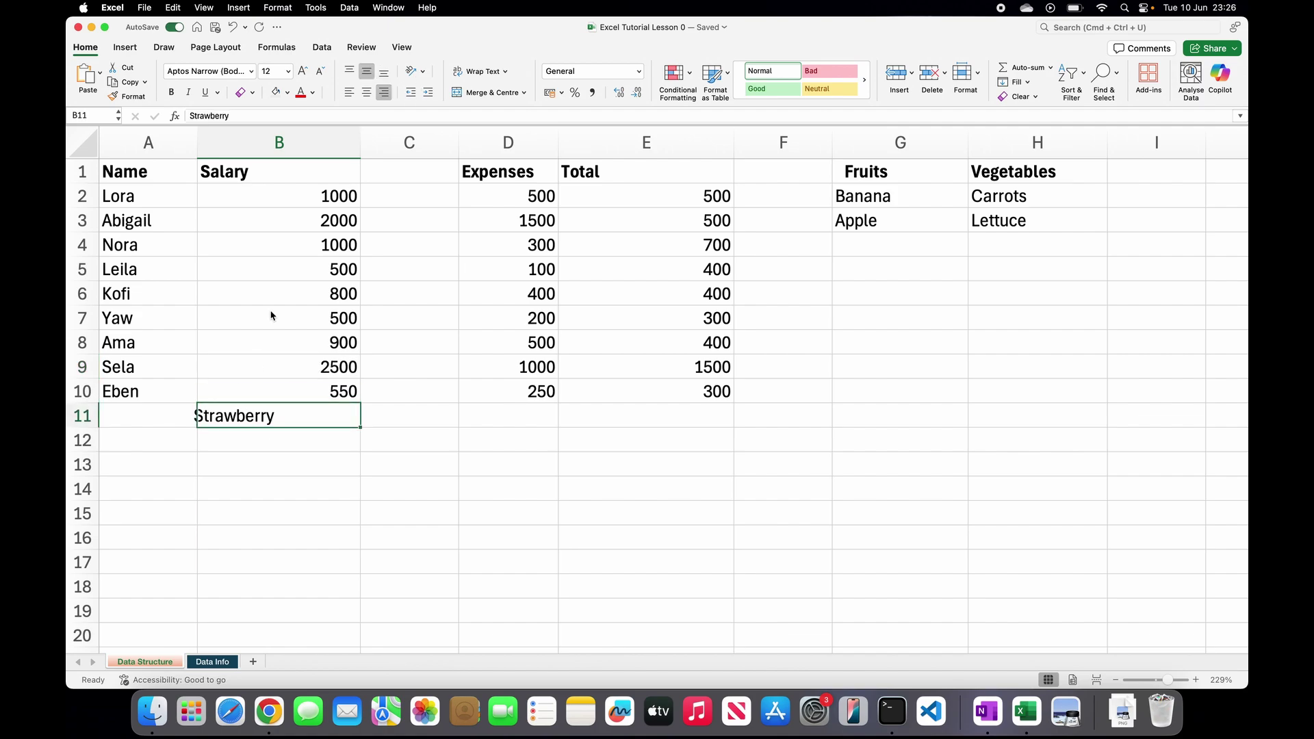
click(413, 95)
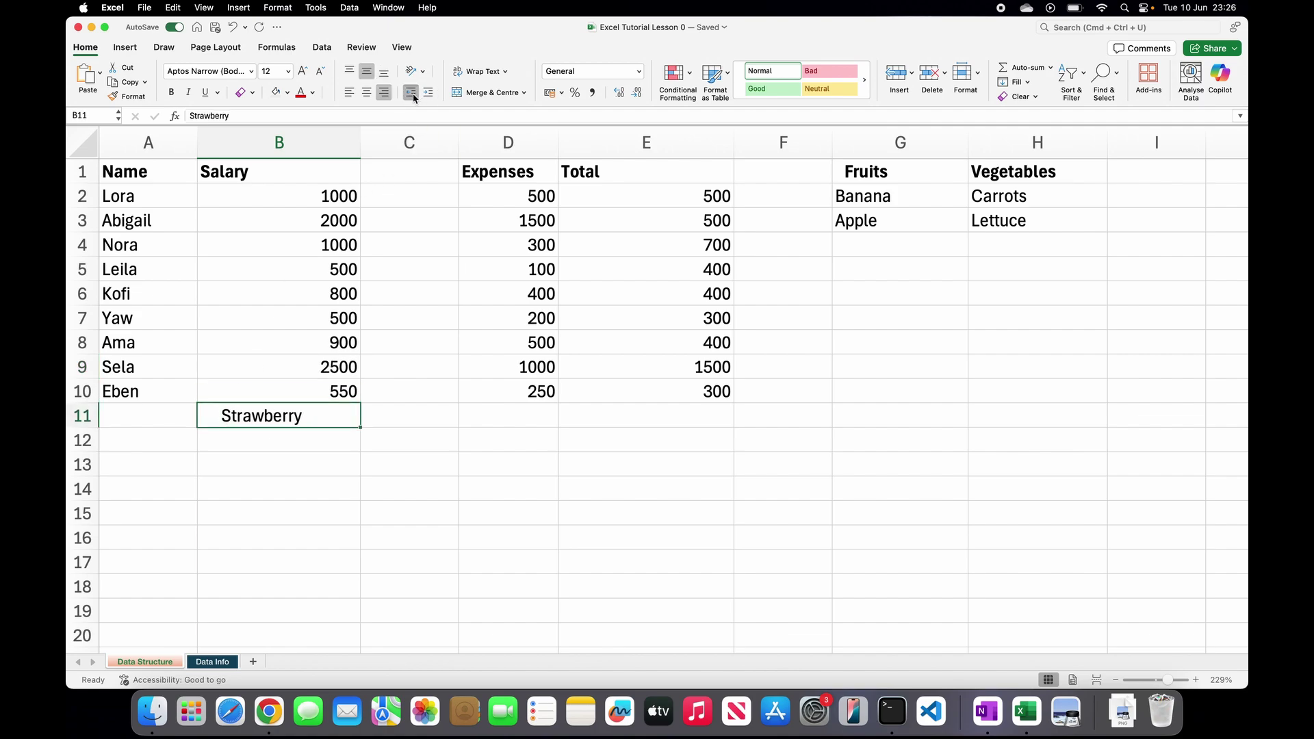
click(413, 94)
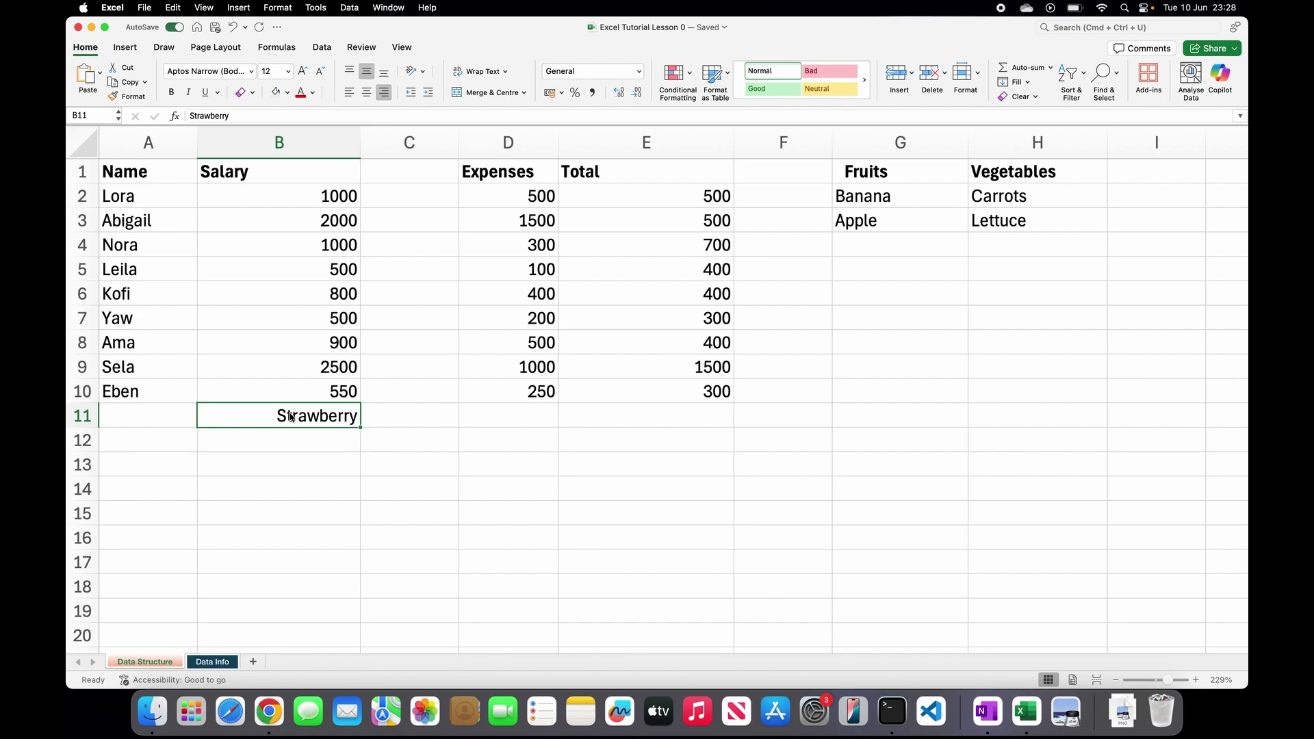
Angle Strawberry in B11 anticlockwise and switch its orientation to Angle Clockwise
click(422, 72)
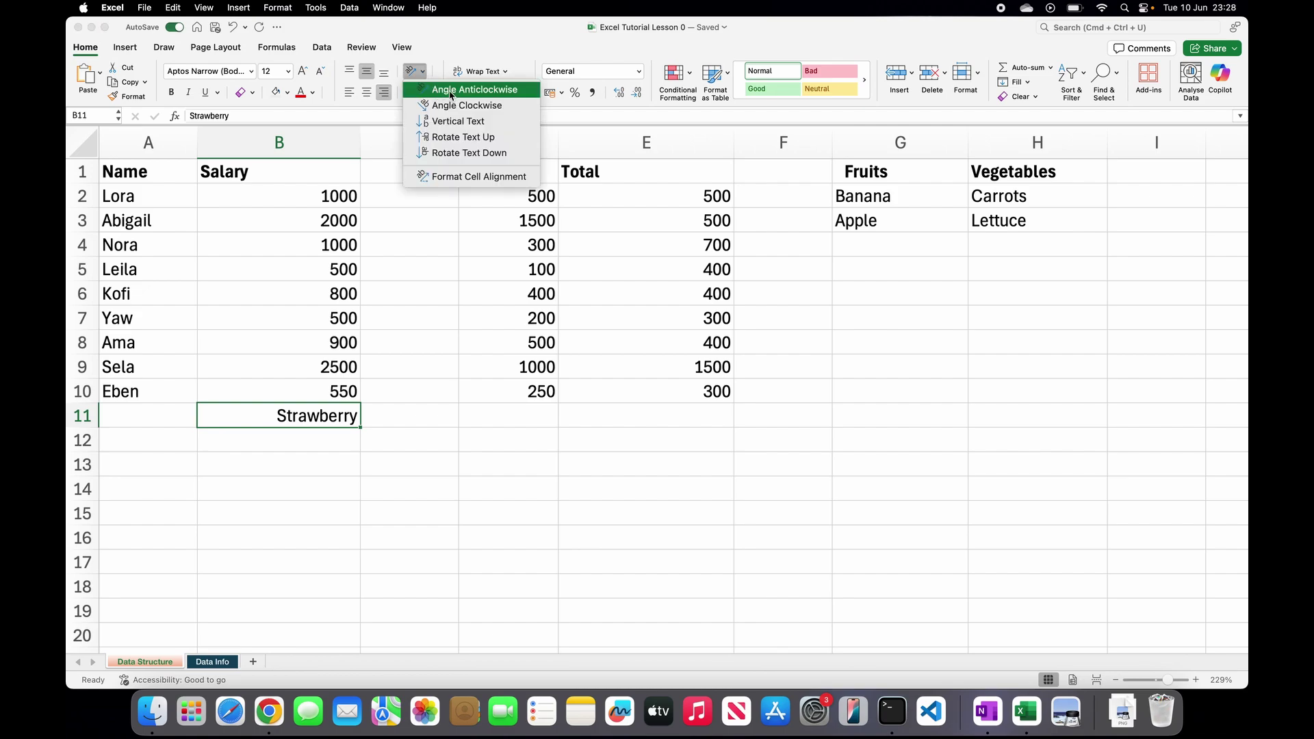
click(443, 91)
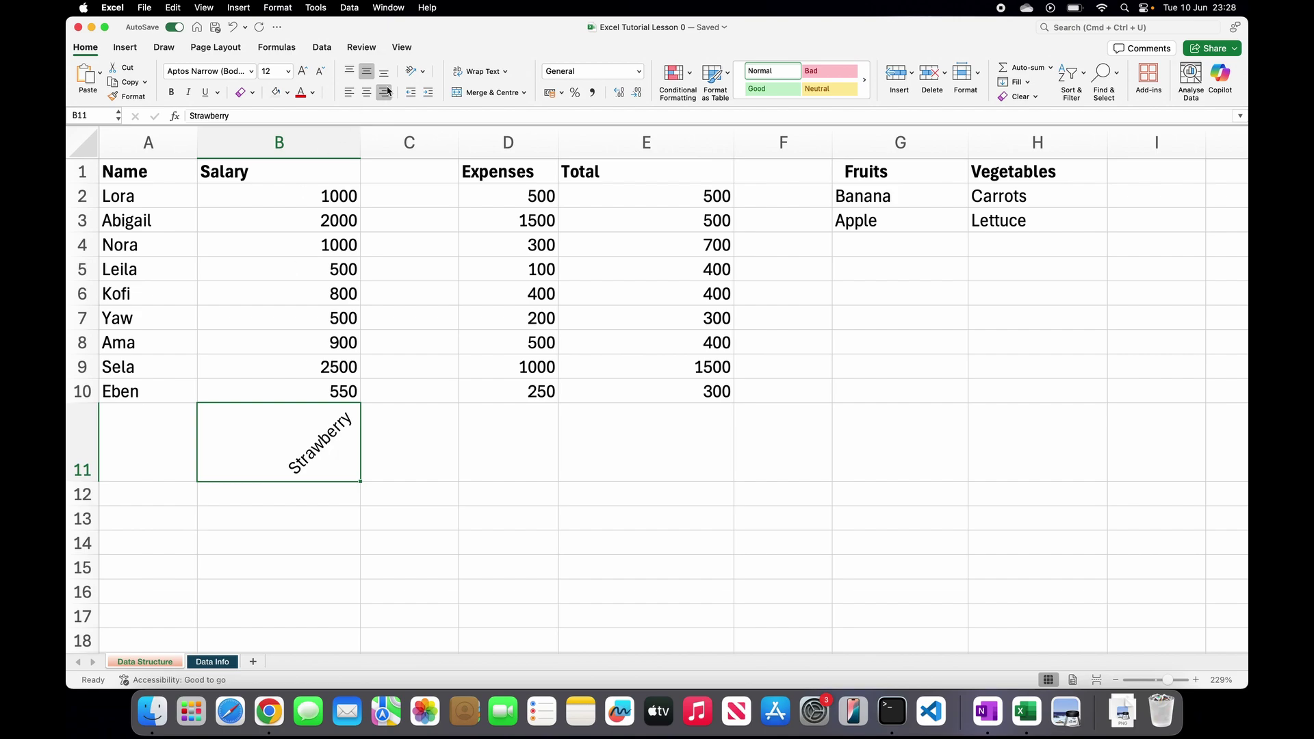
click(423, 71)
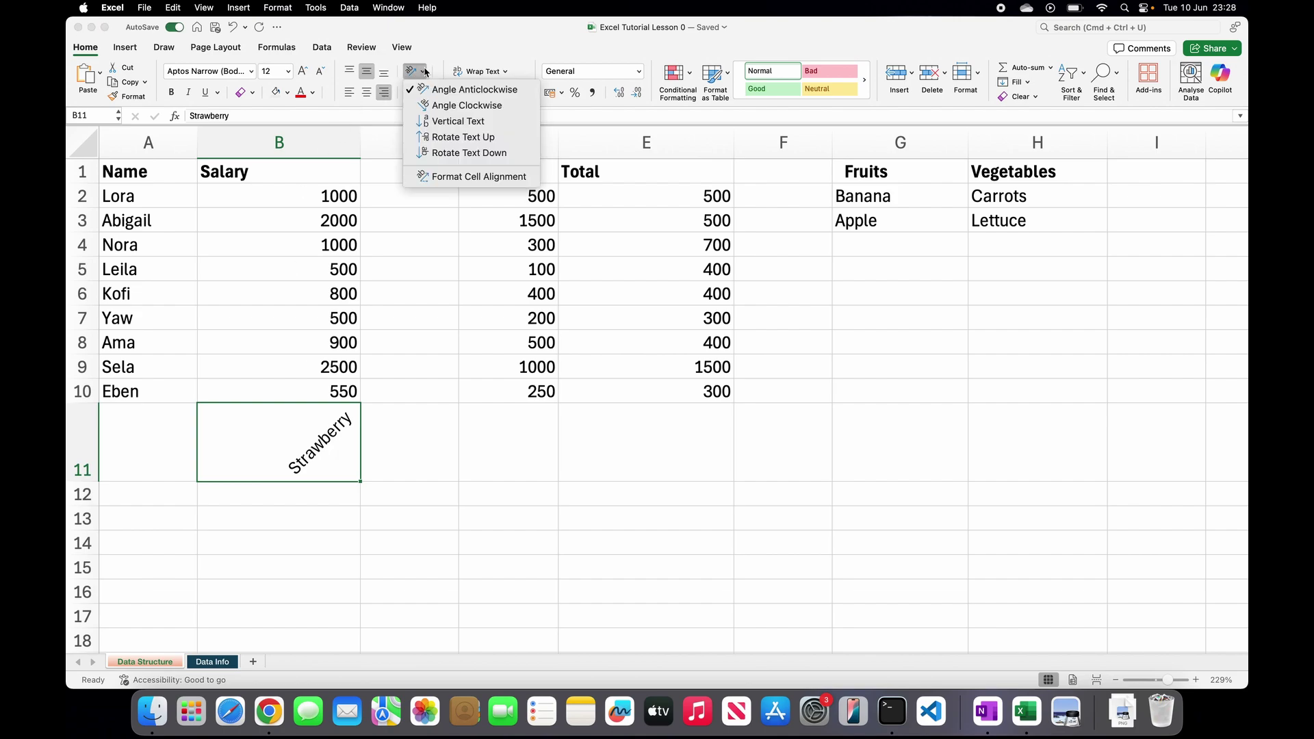
click(437, 106)
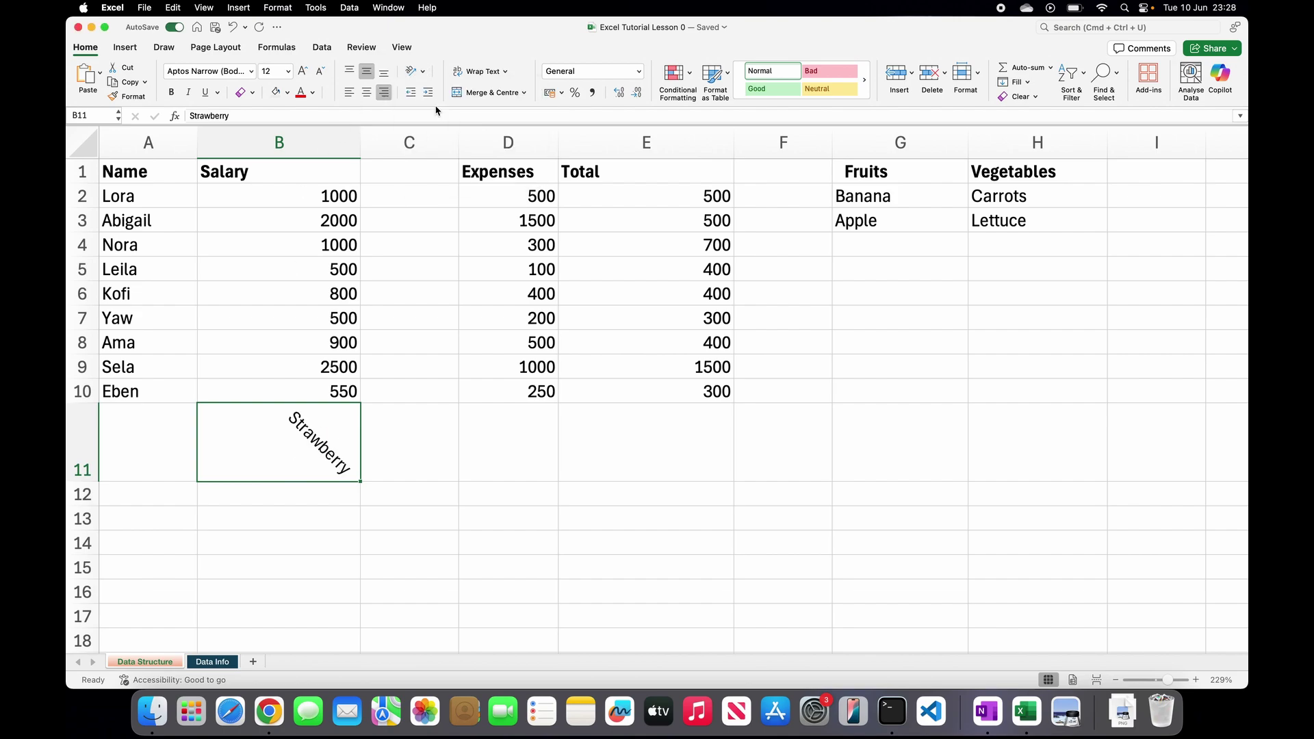
Set the orientation of Strawberry in B11 to Vertical Text
click(414, 71)
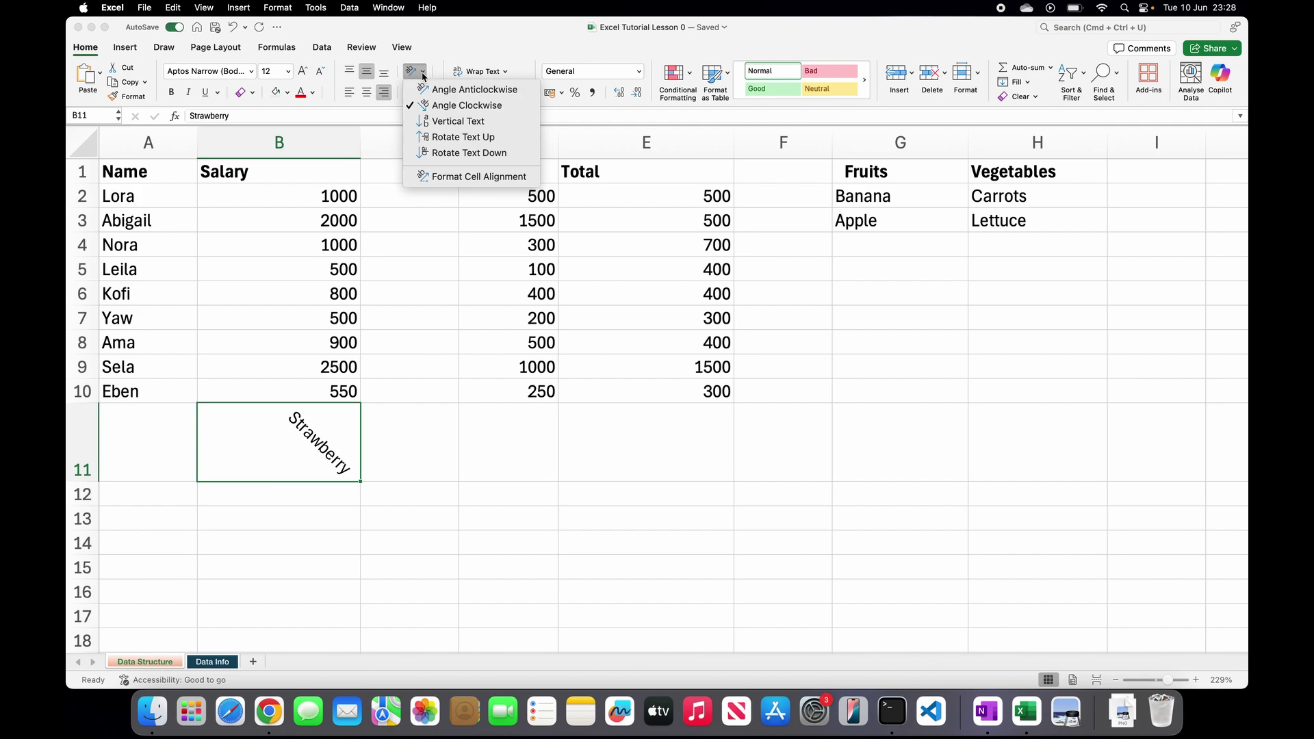
click(434, 124)
scroll(454, 329, down, 3)
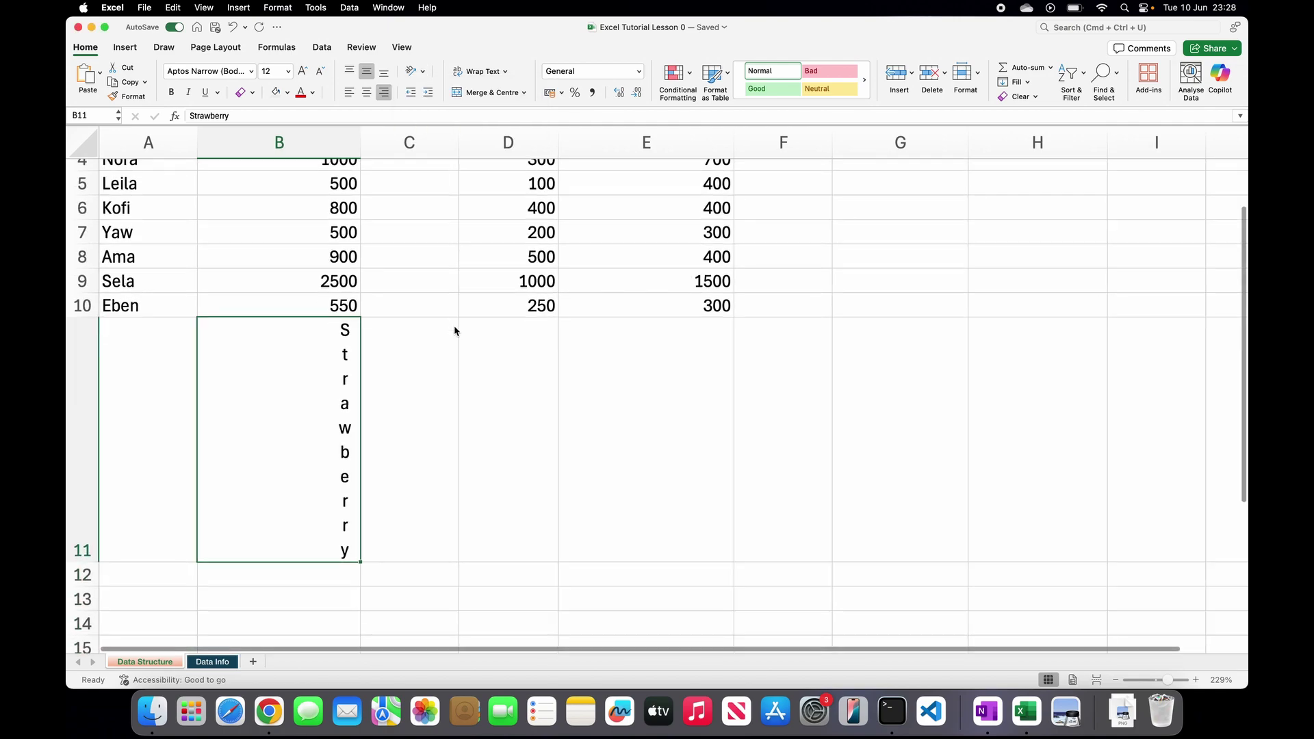
scroll(454, 331, right, 1)
scroll(449, 273, up, 1)
Apply Rotate Text Up to Strawberry in B11 and switch its orientation to Rotate Text Down
click(414, 71)
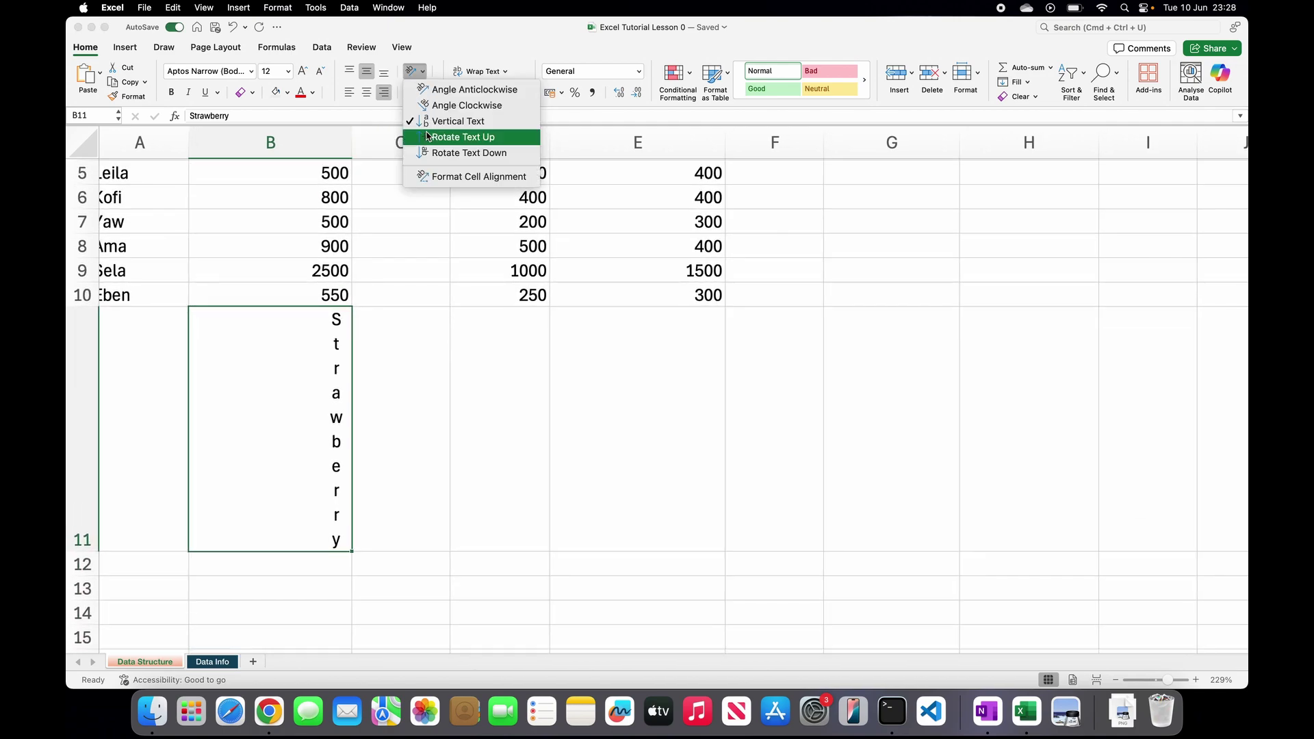
click(429, 137)
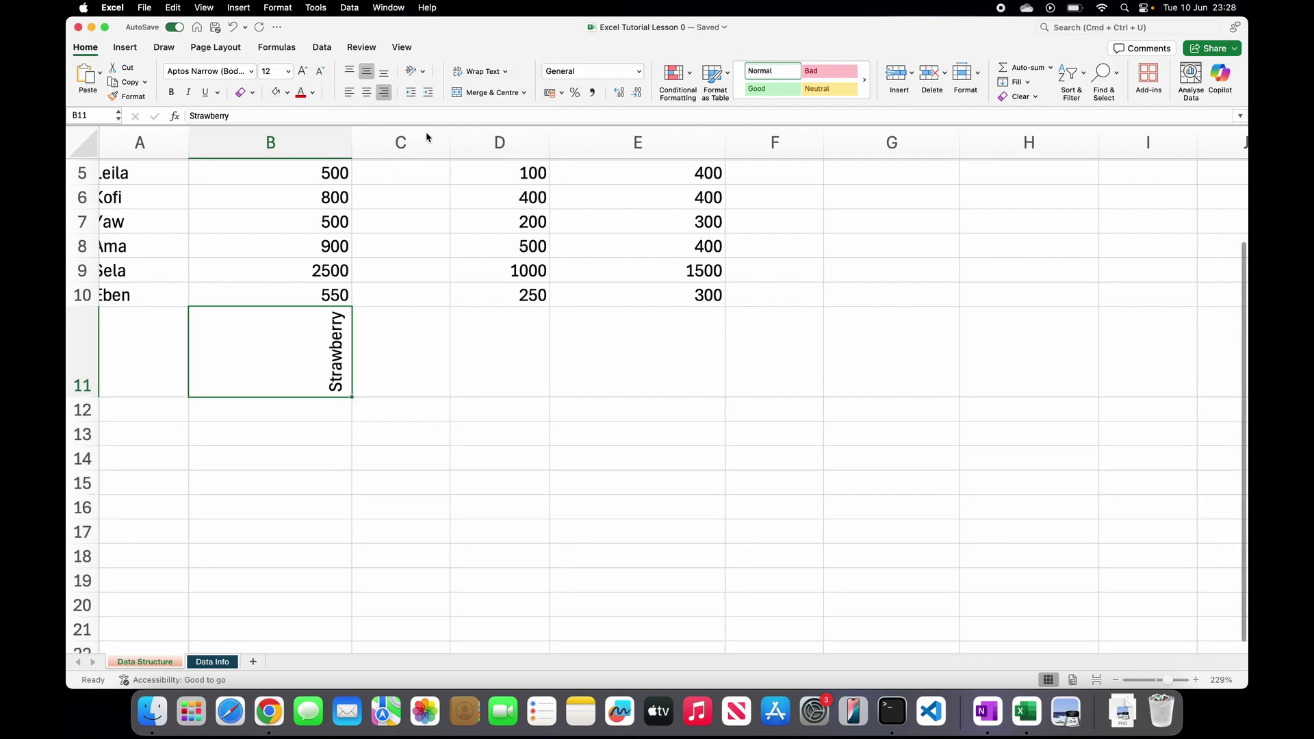
click(414, 71)
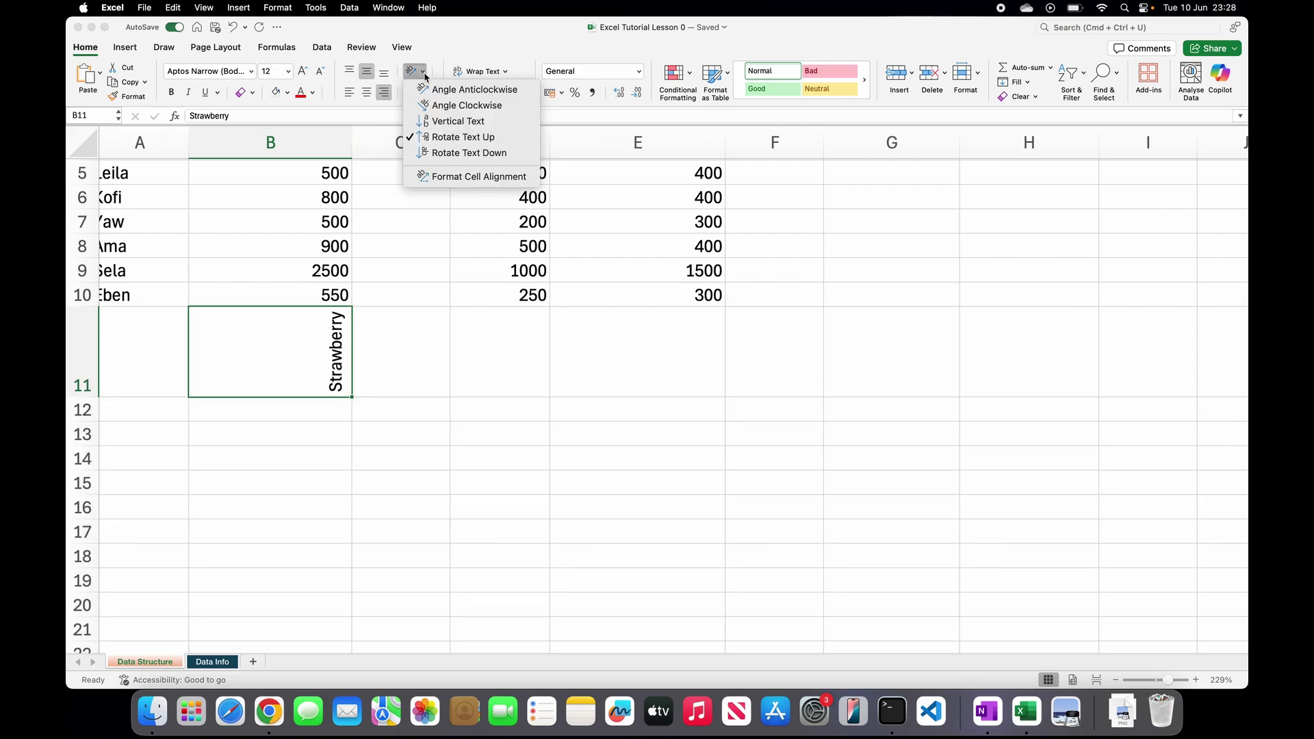
click(430, 153)
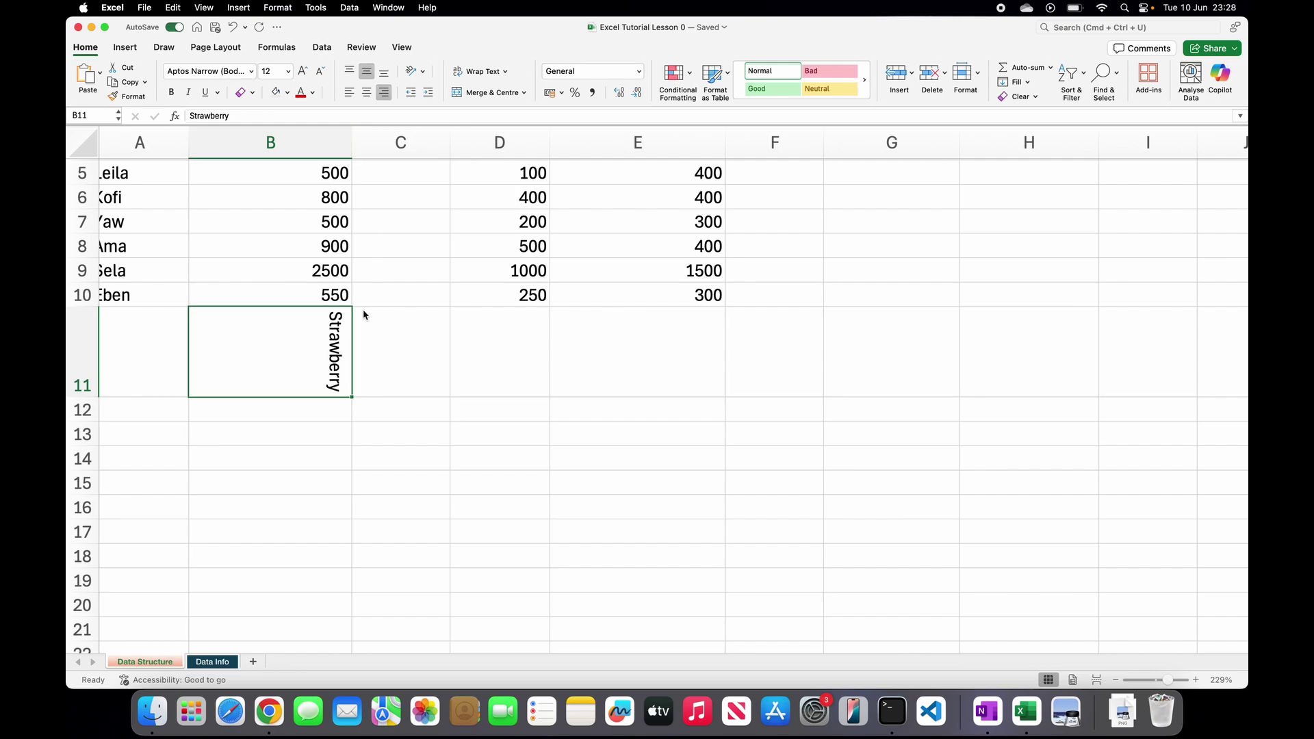
Open the Format Cells alignment settings for Strawberry in B11 and review the number format categories
click(423, 72)
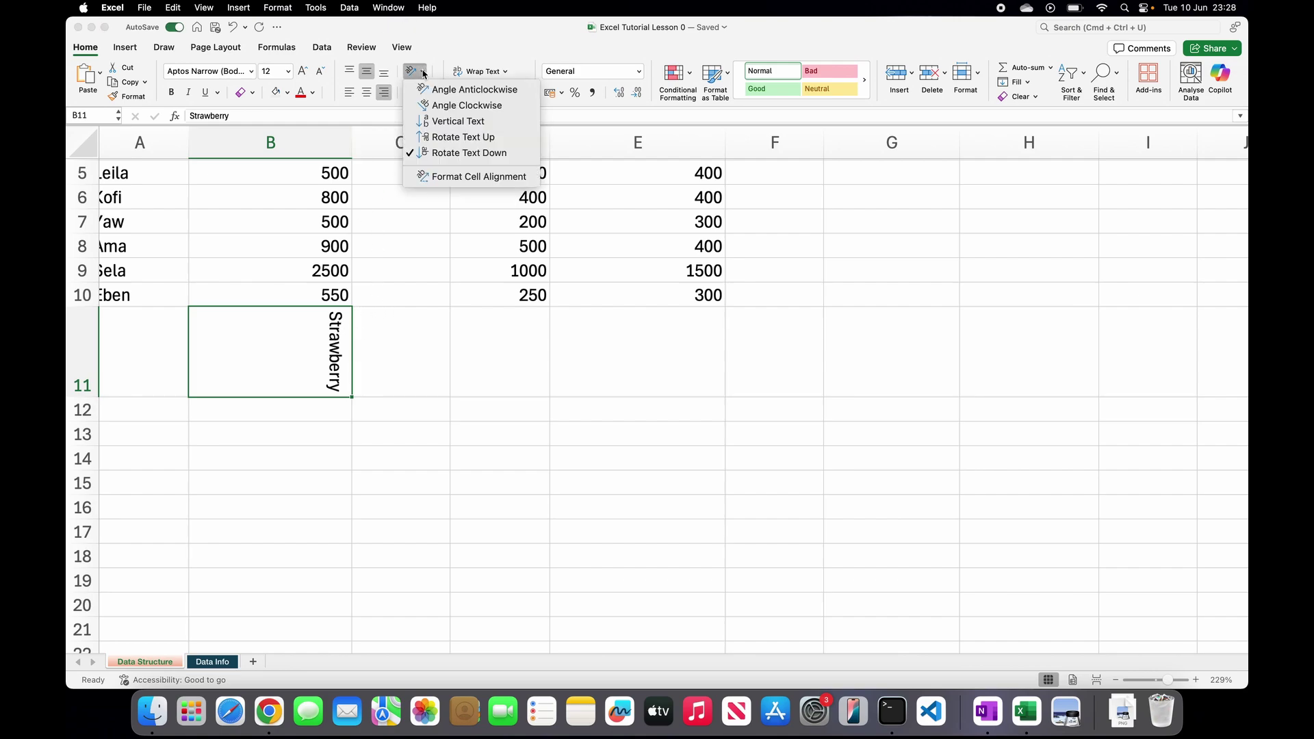
click(421, 182)
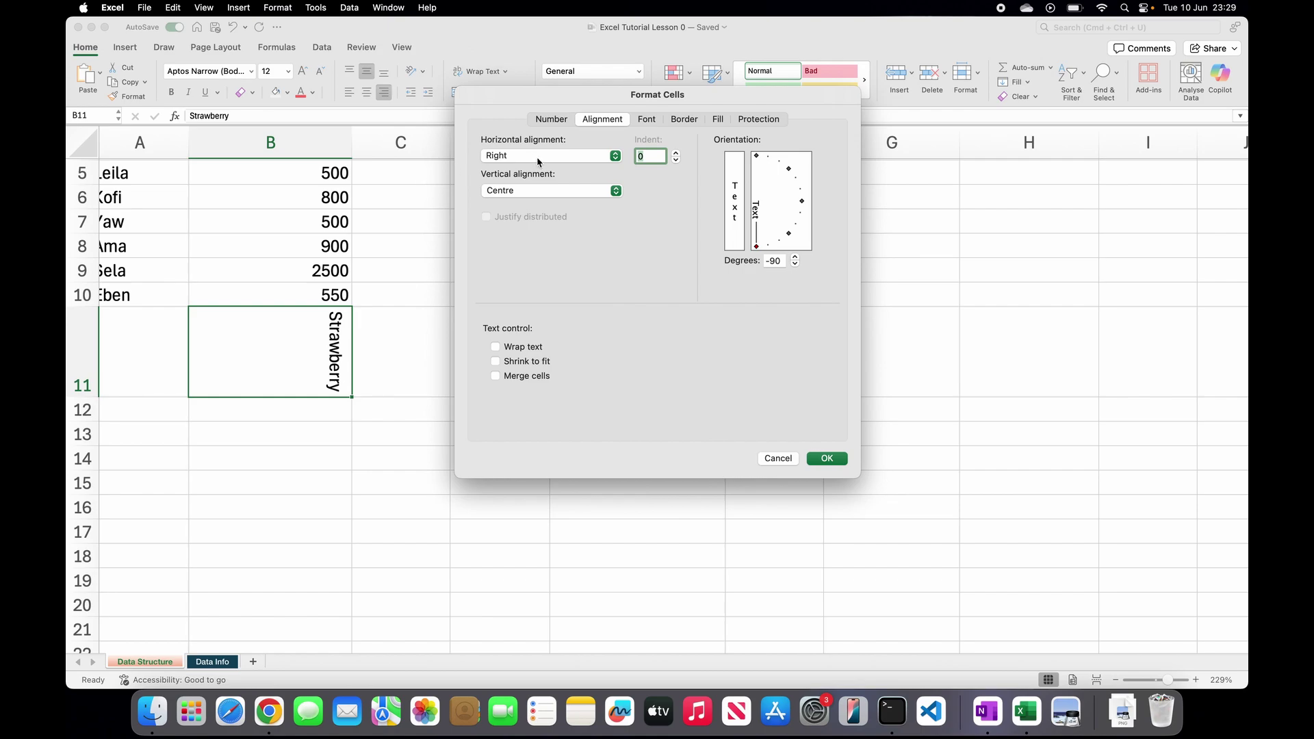
click(566, 123)
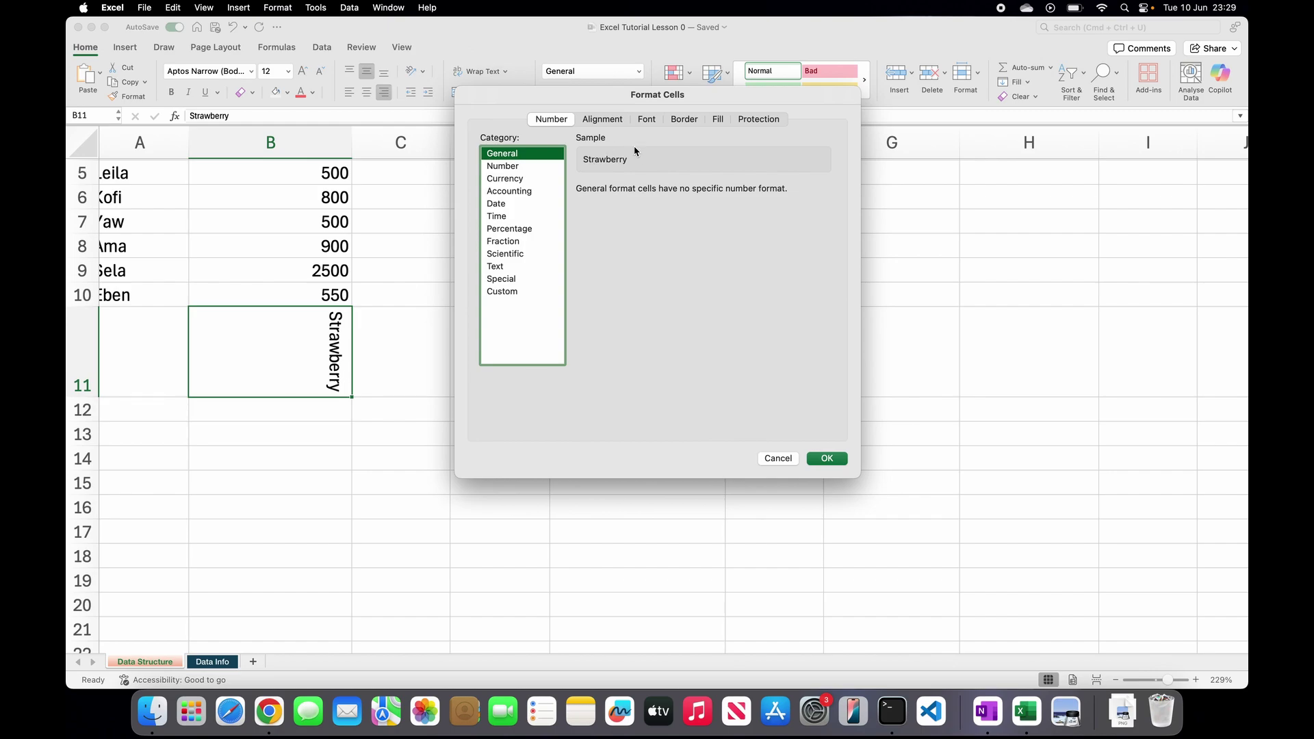
click(603, 120)
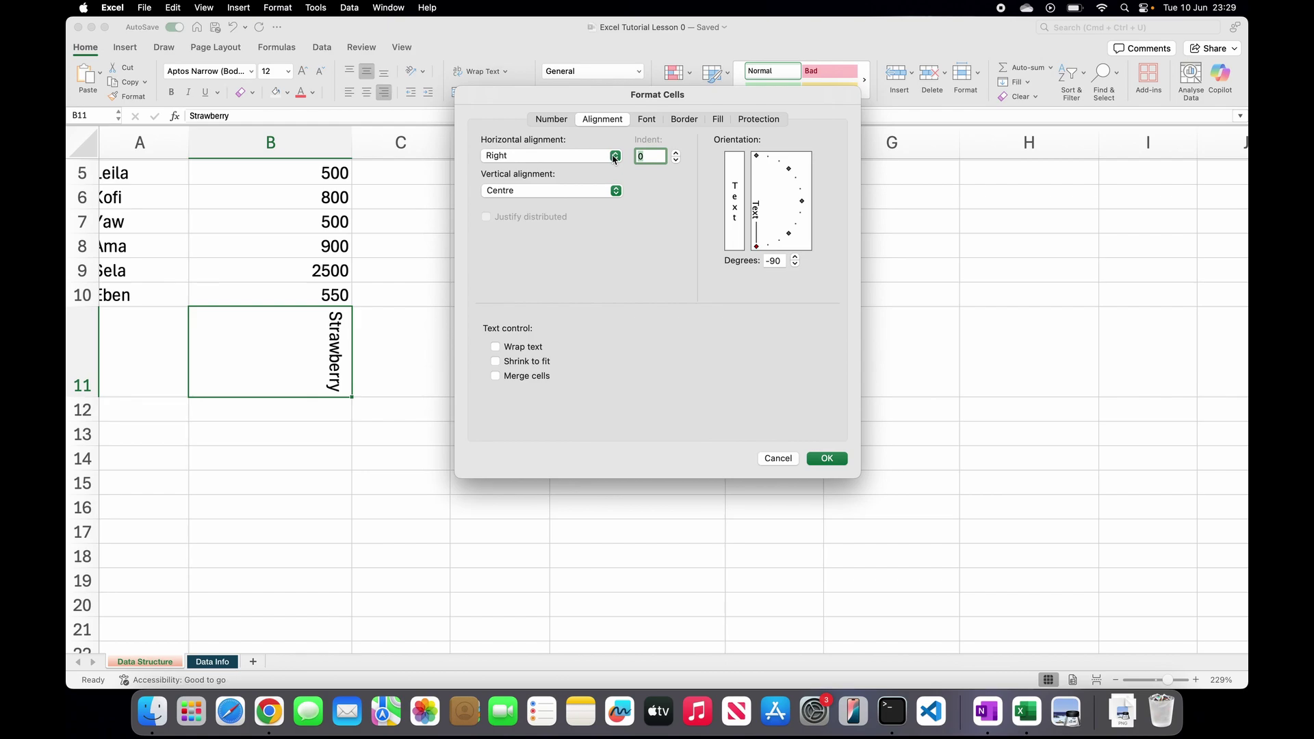
Set the horizontal alignment of B11 to Centre and its vertical alignment to Justify
click(614, 158)
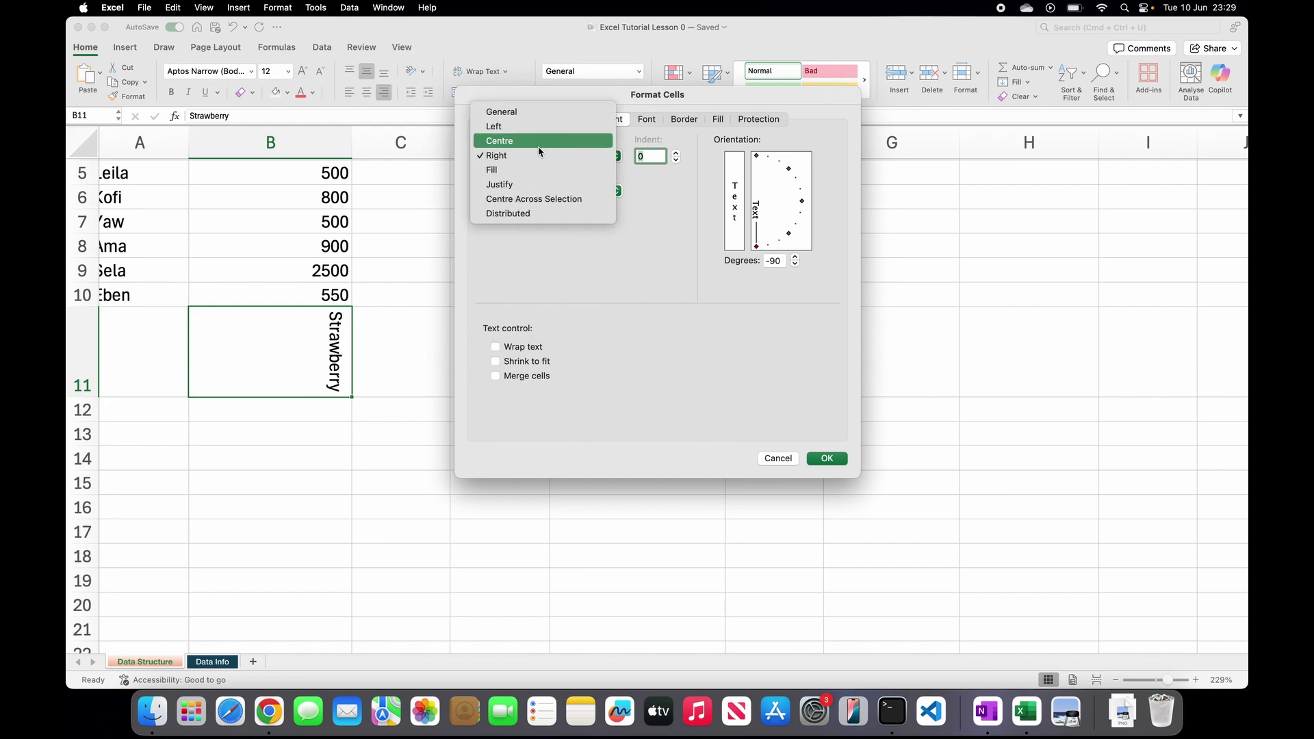
click(518, 142)
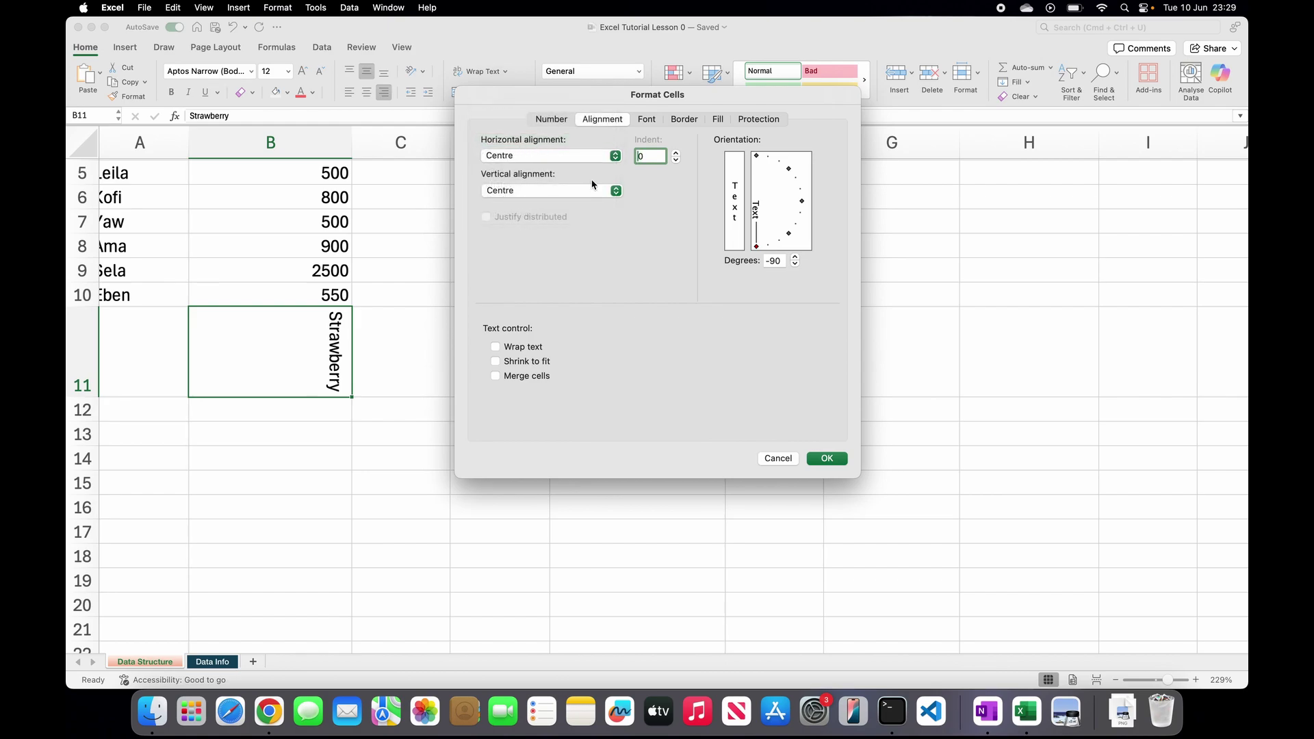
click(616, 192)
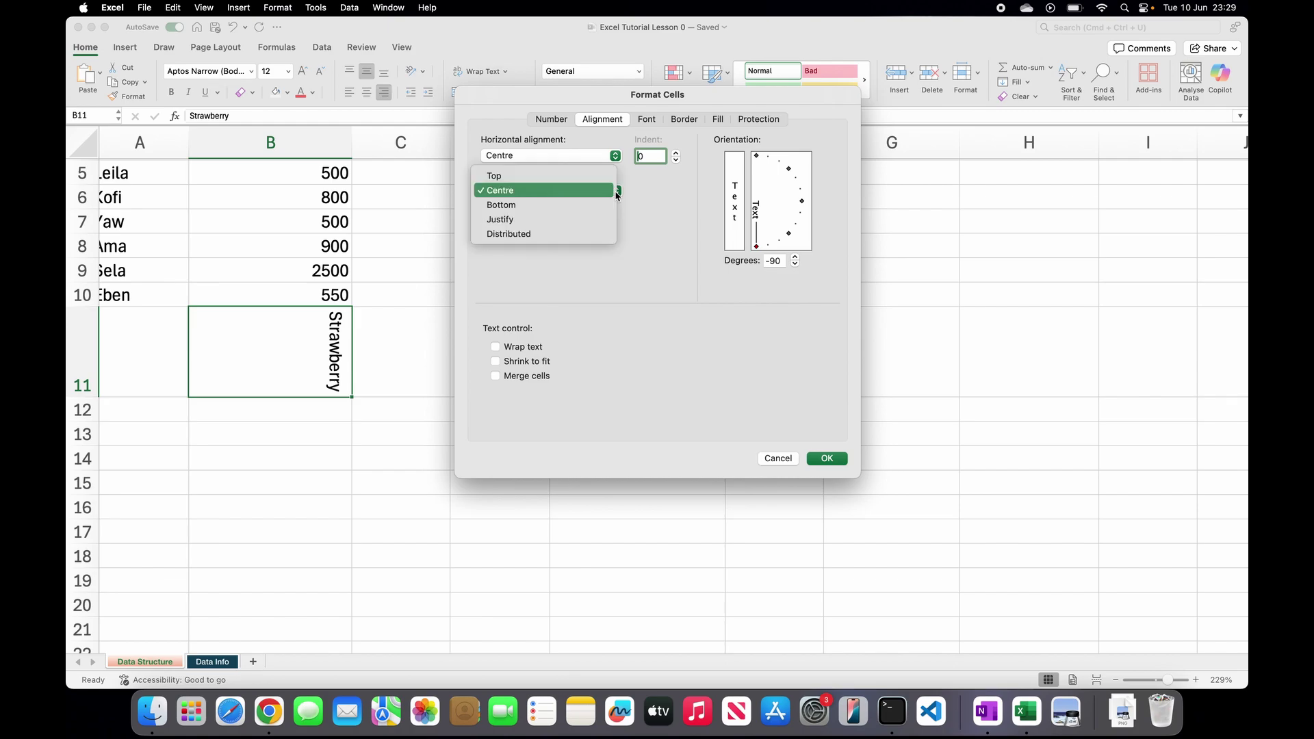
click(508, 221)
click(652, 155)
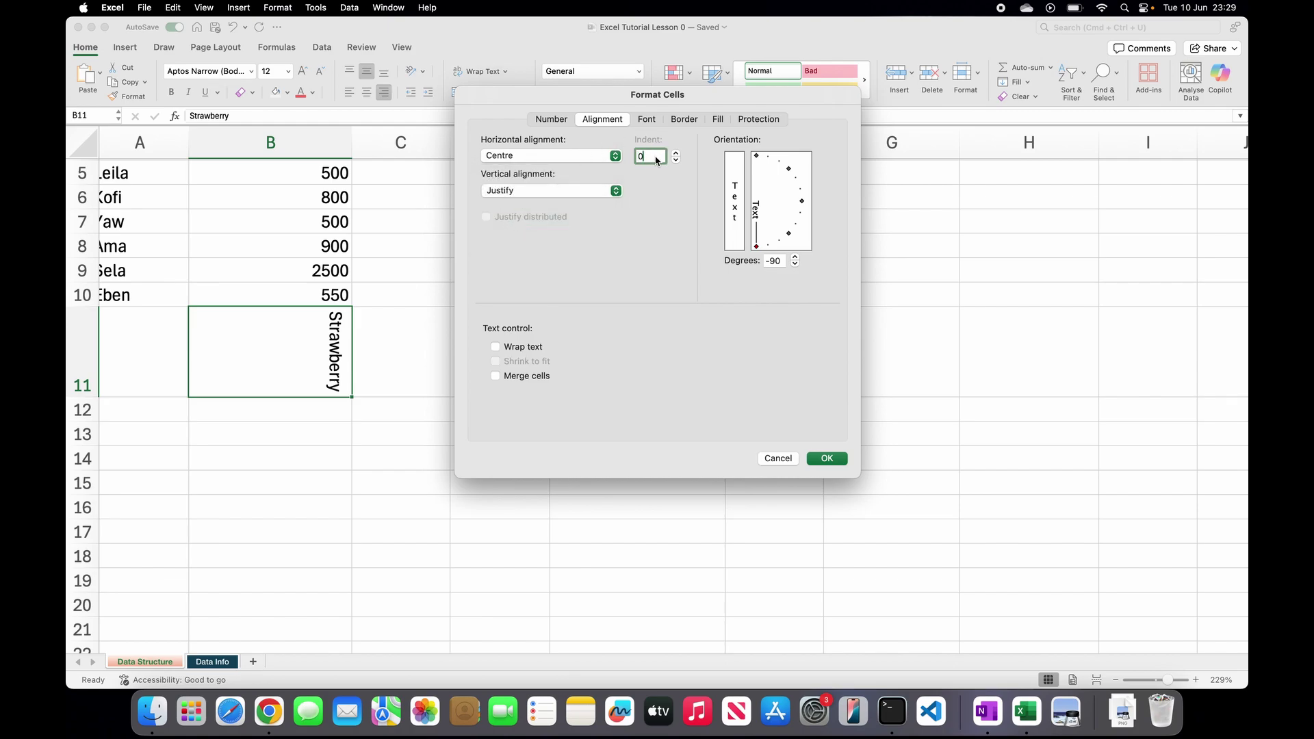
click(676, 159)
Review the font, border and fill options, including the background colour choices, for B11
click(647, 122)
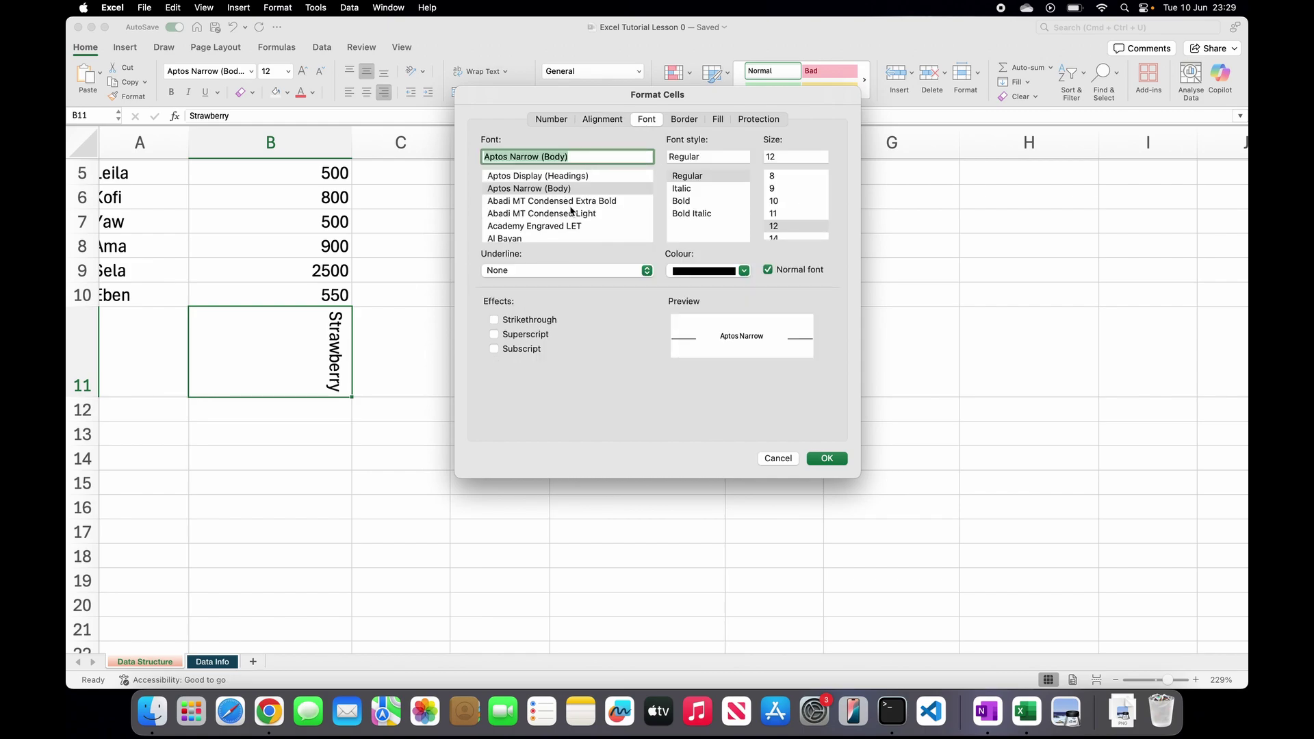
click(684, 121)
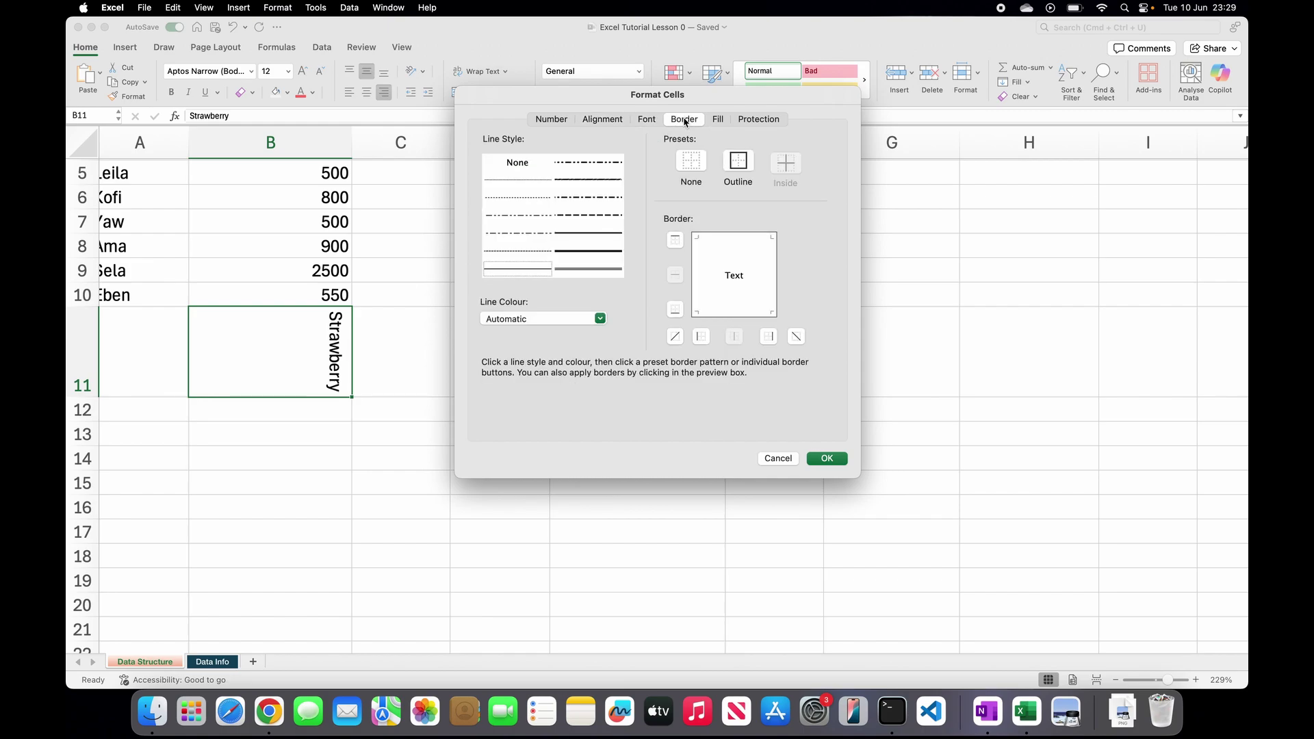
click(719, 121)
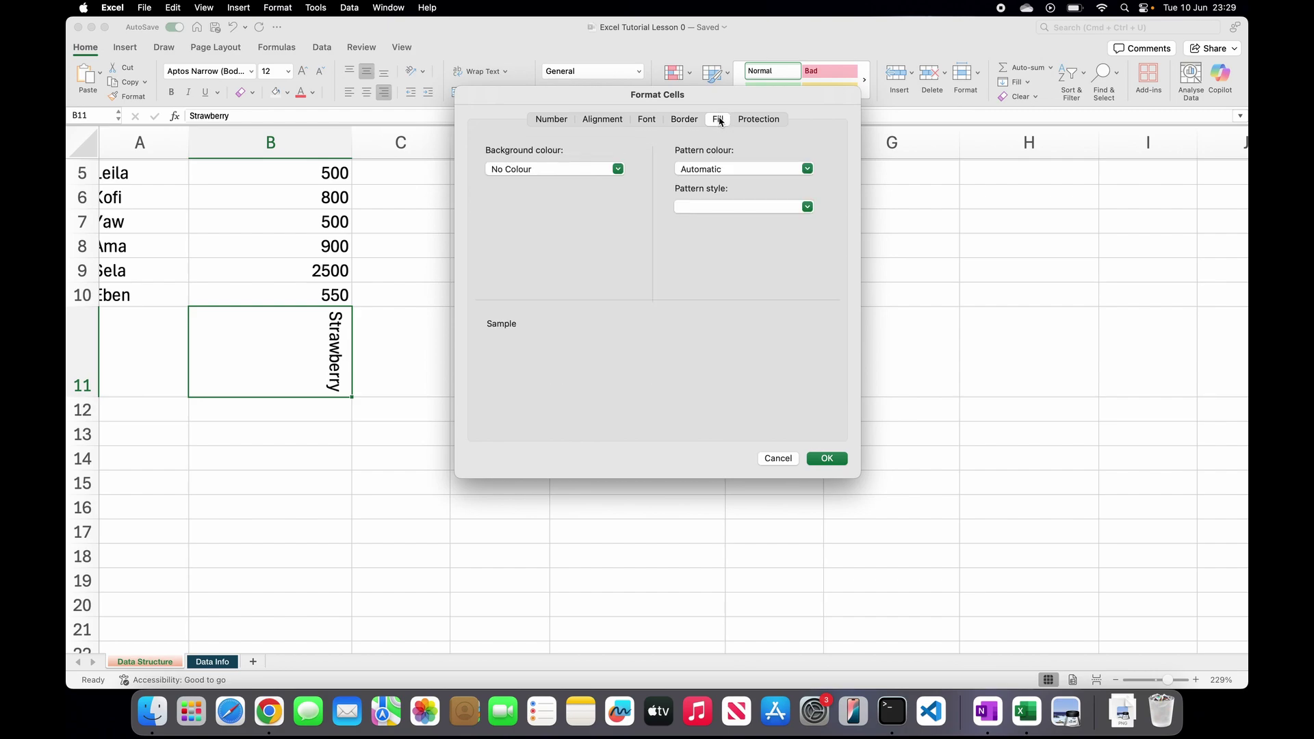
click(618, 169)
click(620, 170)
Try text angles of -45 and -30 degrees for B11, settle on -60 degrees and apply the cell format
click(617, 121)
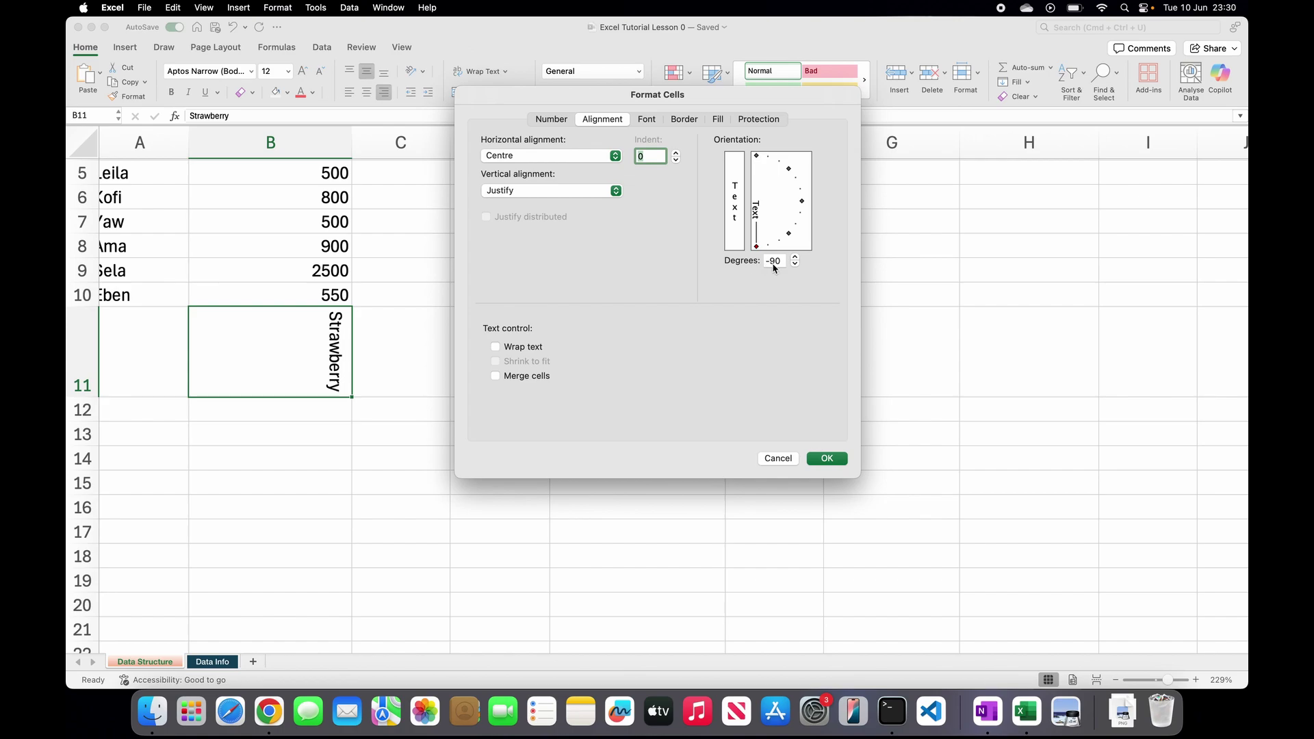
click(793, 268)
text(-45)
key(BackSpace)
key(BackSpace)
text(30)
key(BackSpace)
key(BackSpace)
text(60)
click(829, 457)
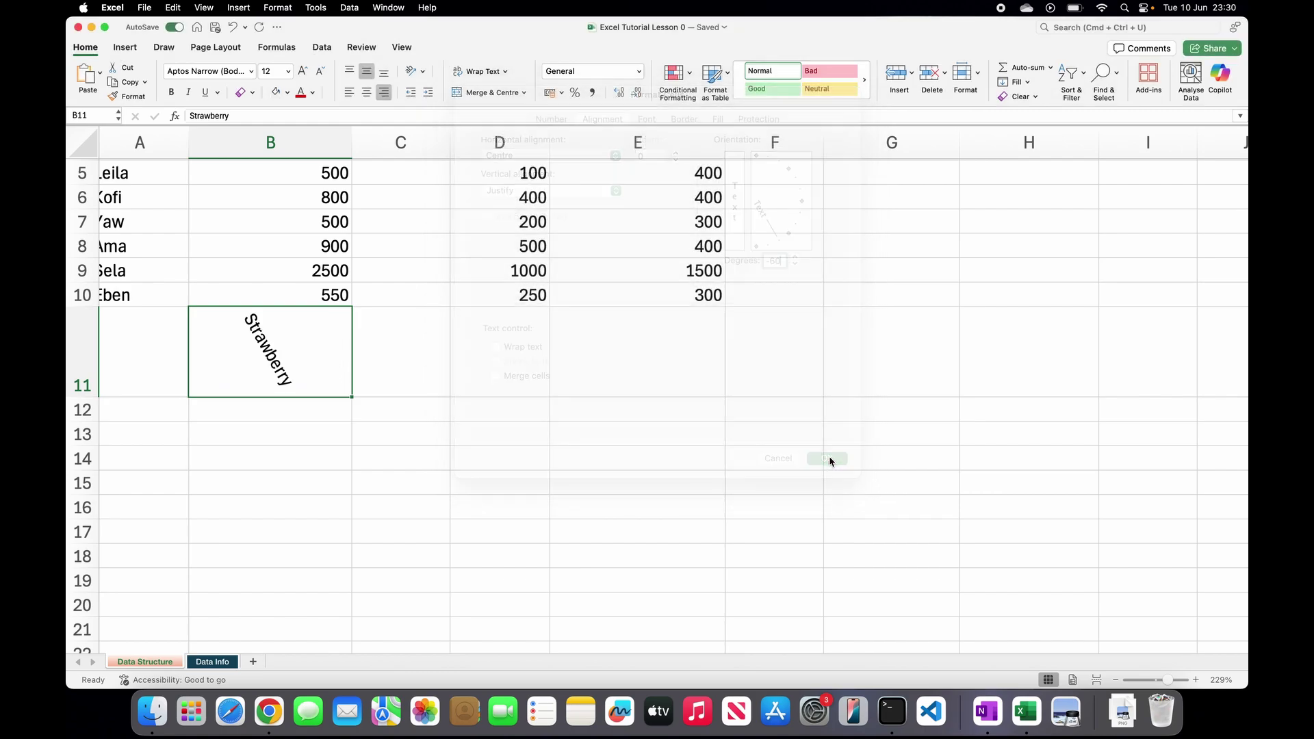